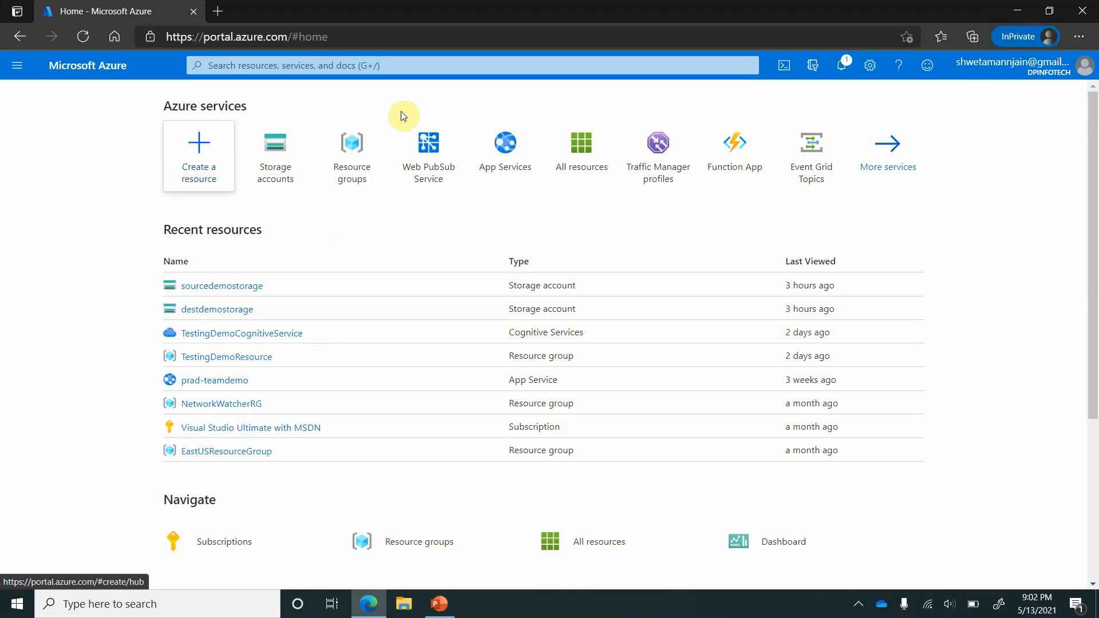
- View the blobs in the images container of the sourcedemostorage account, and return to the portal home page
click(235, 291)
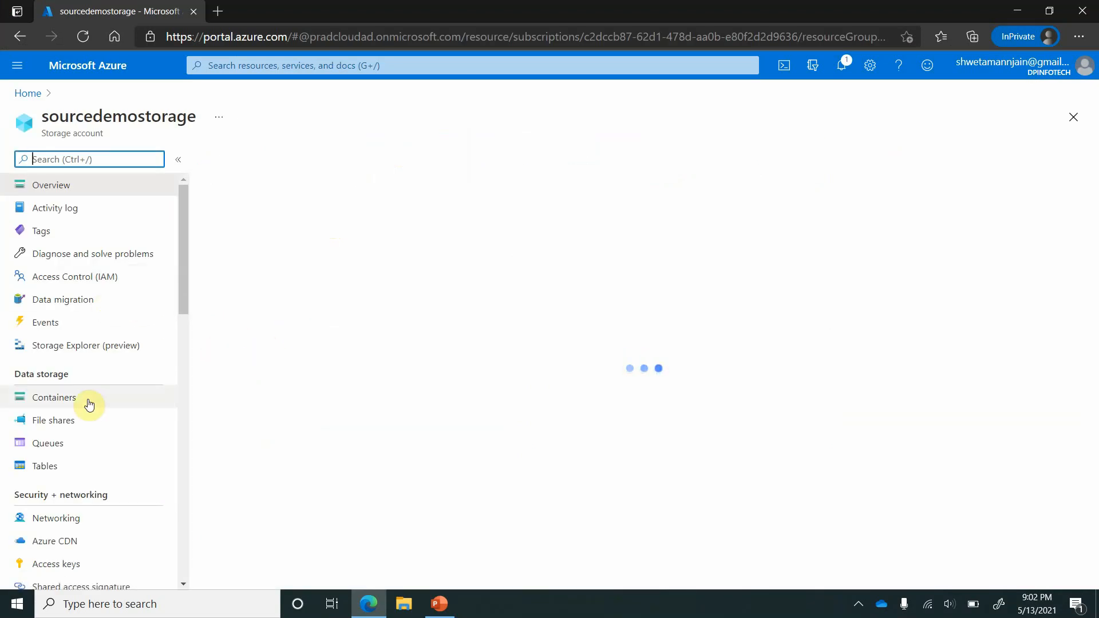
click(86, 399)
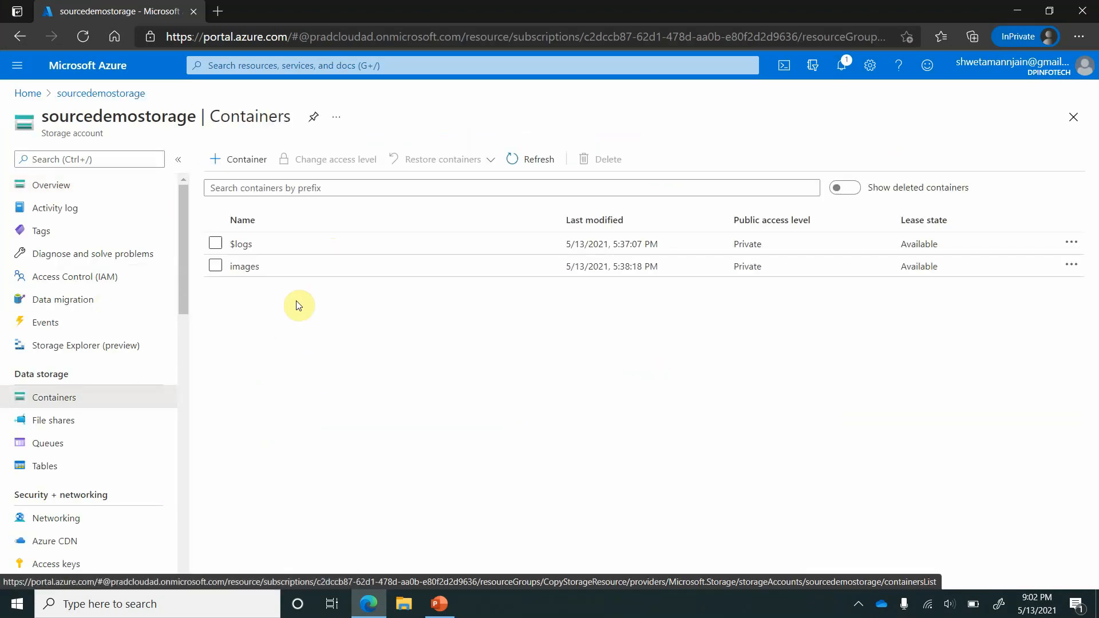
click(254, 273)
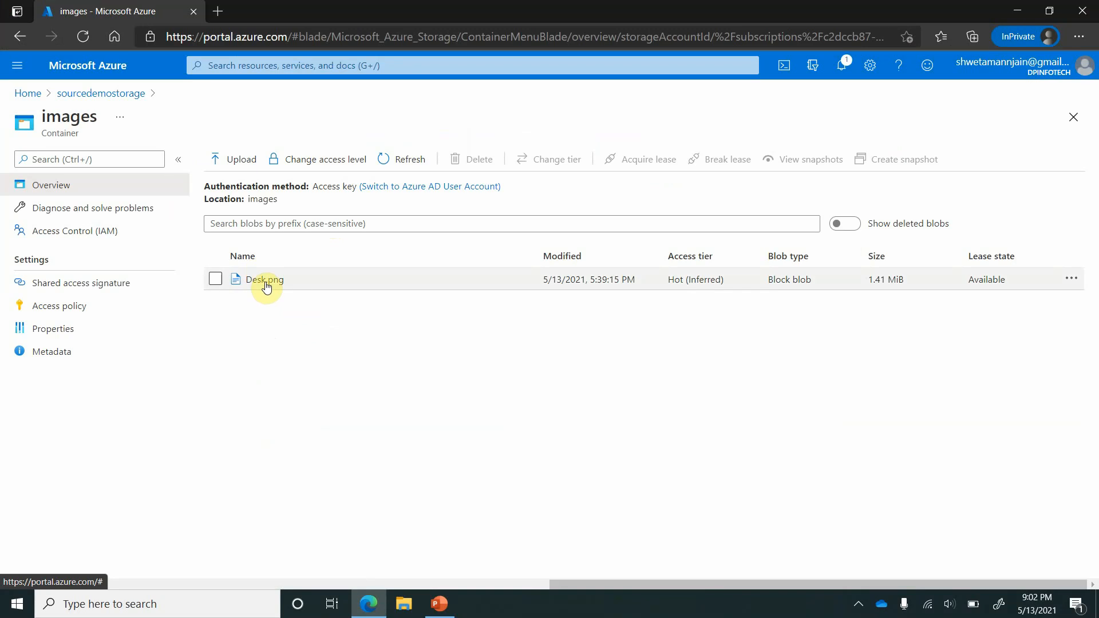
click(28, 93)
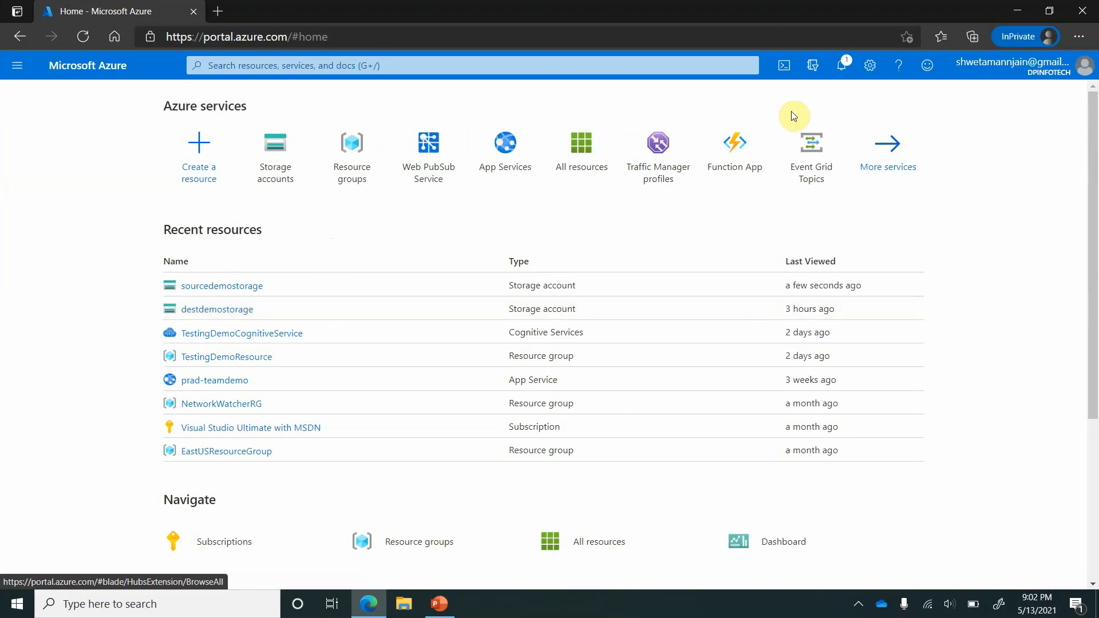
- Open a Bash Cloud Shell with an enlarged pane and enter the command template "azcopy copy <source> <destination>" without running it
click(784, 66)
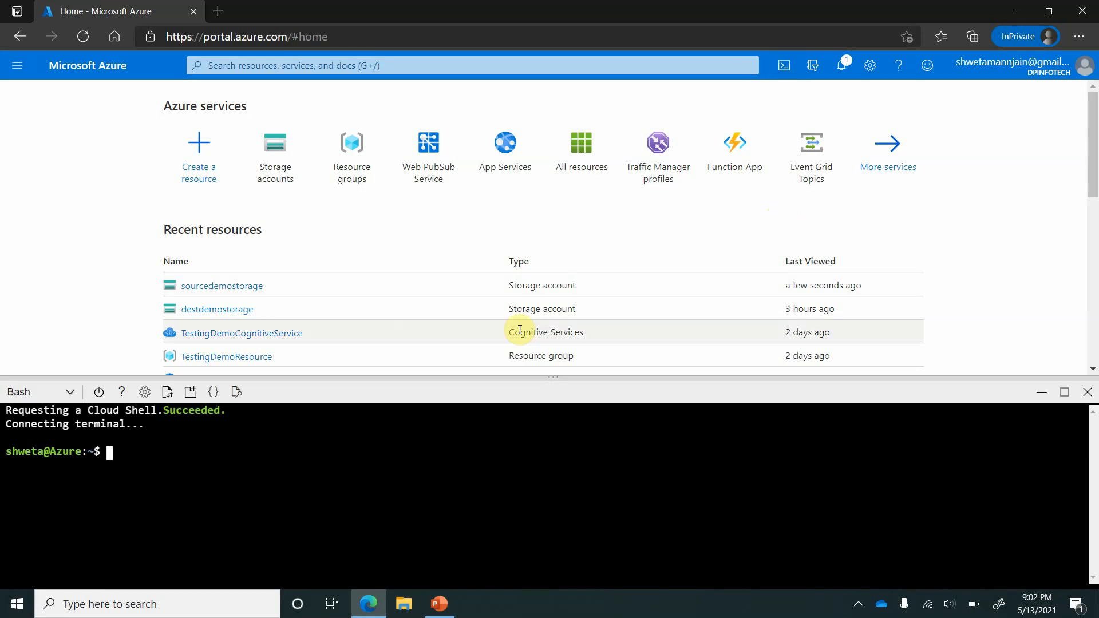
drag(447, 375, 483, 273)
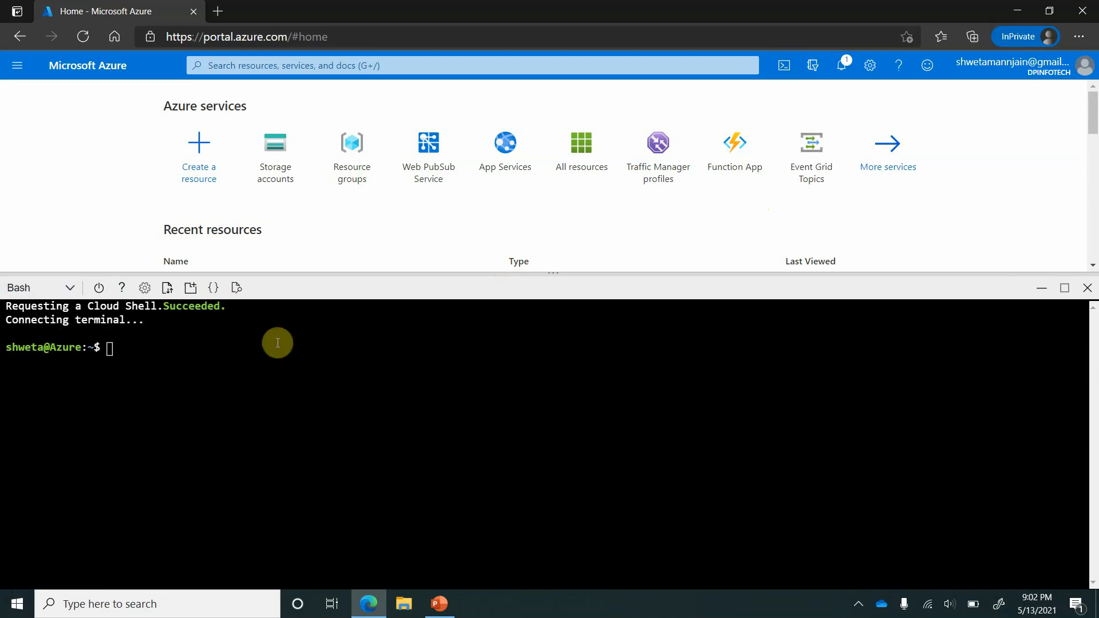
click(141, 351)
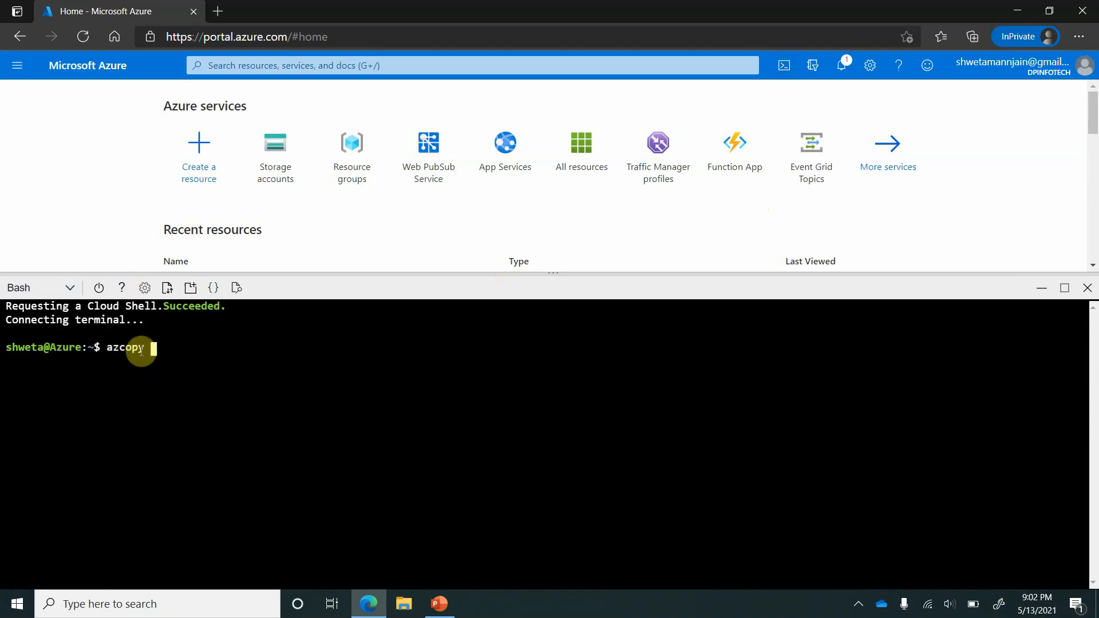
text(azcopy copy <source> <)
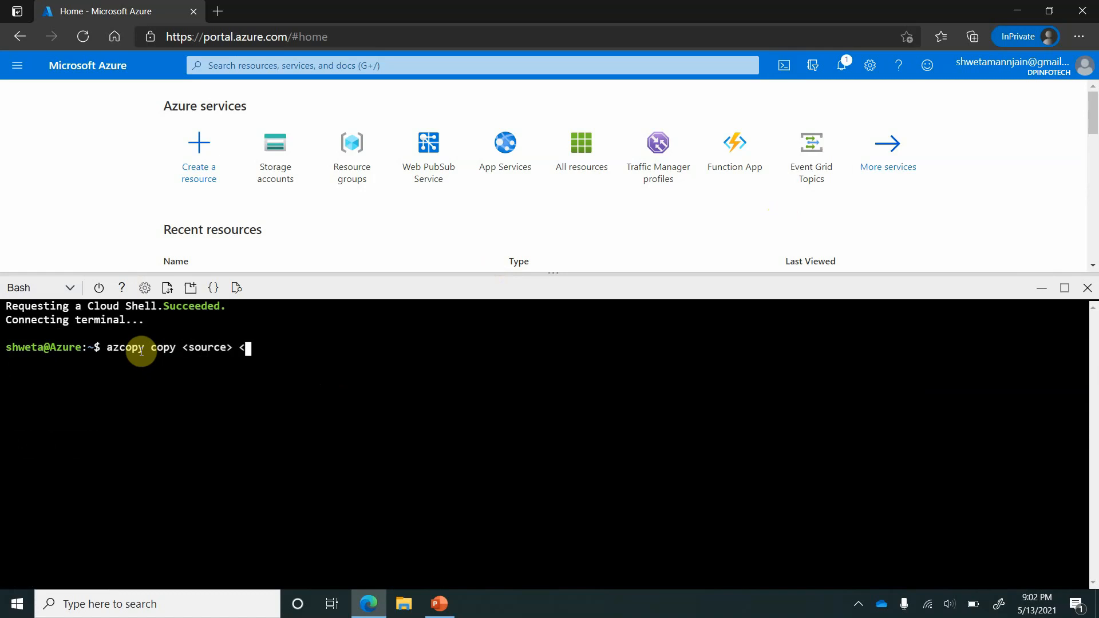
text(destination>)
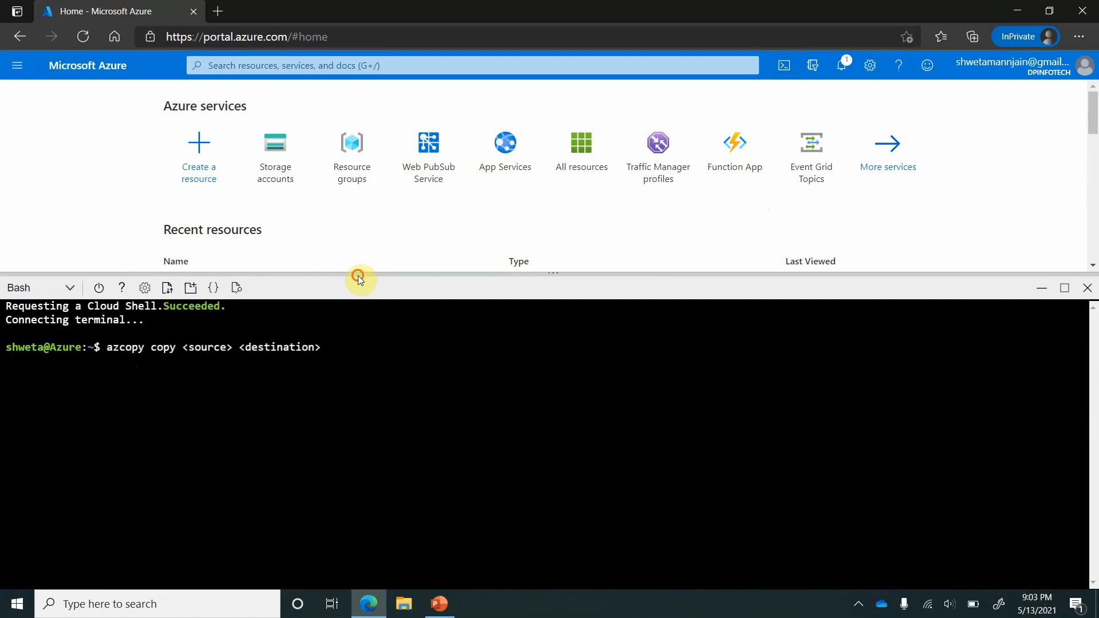
- Open the Shared access signature settings of the sourcedemostorage account, shrinking the Cloud Shell pane to make room for them
drag(359, 275, 365, 318)
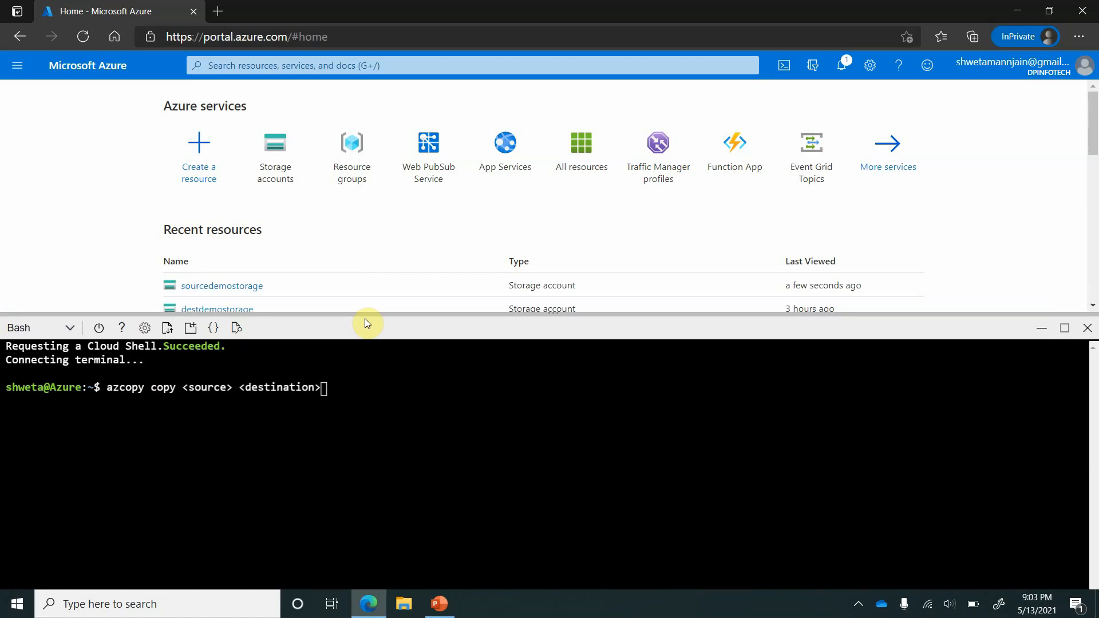
click(256, 293)
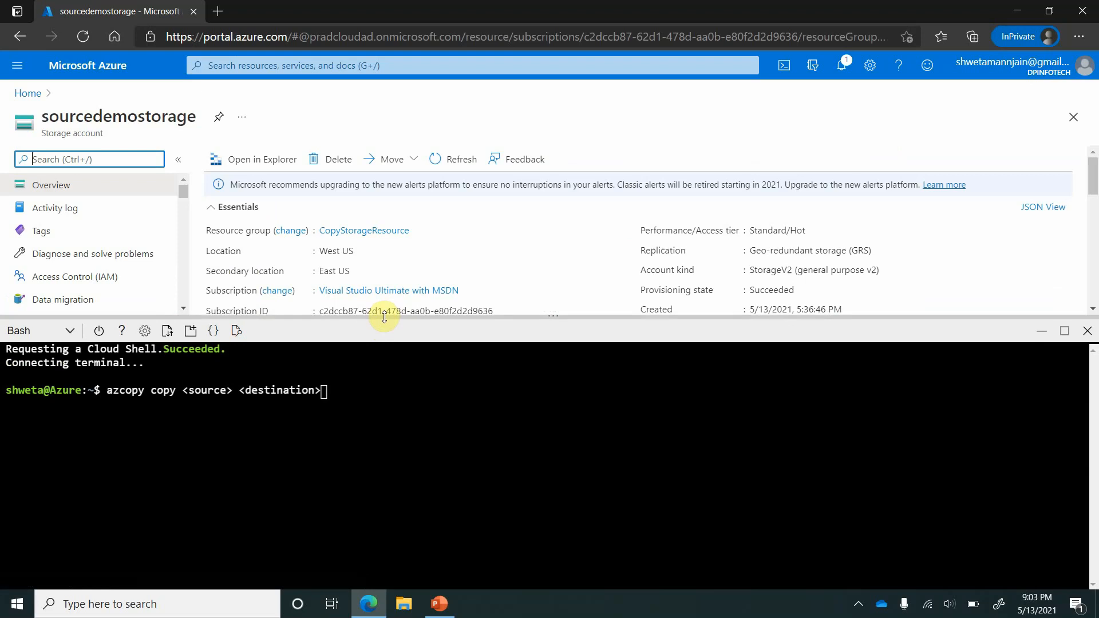
drag(385, 317, 398, 367)
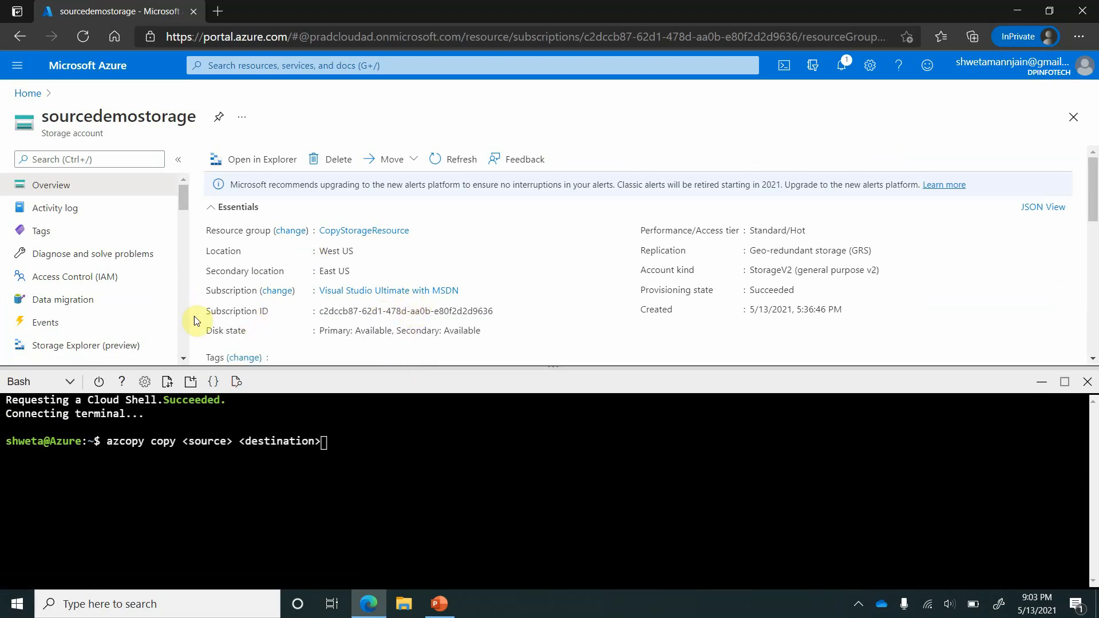
drag(272, 366, 281, 397)
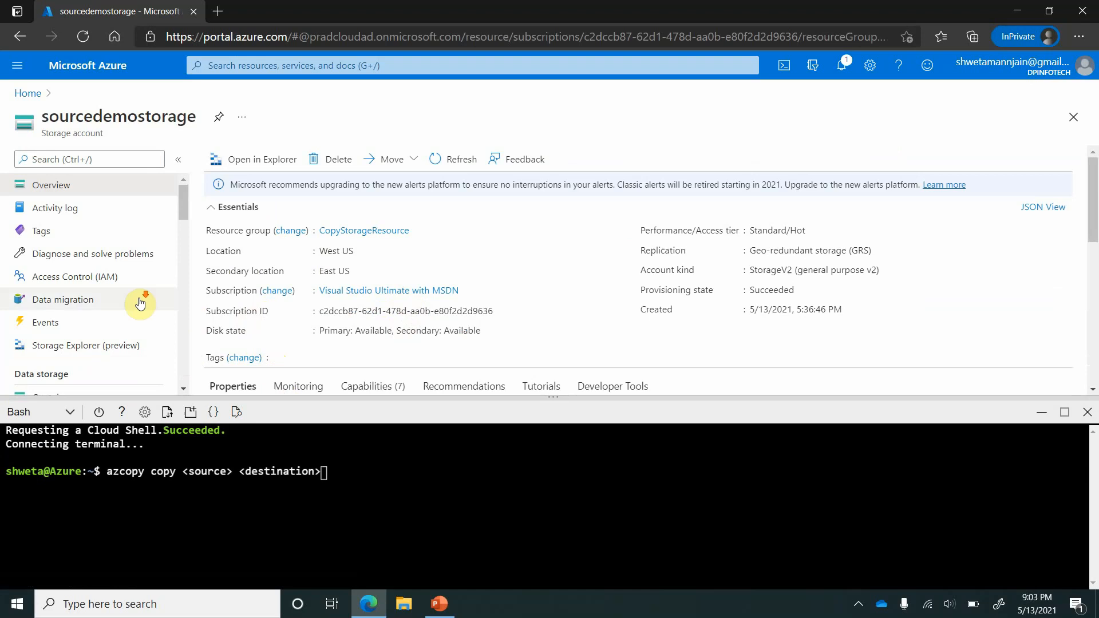
scroll(140, 303, down, 2)
scroll(81, 301, down, 2)
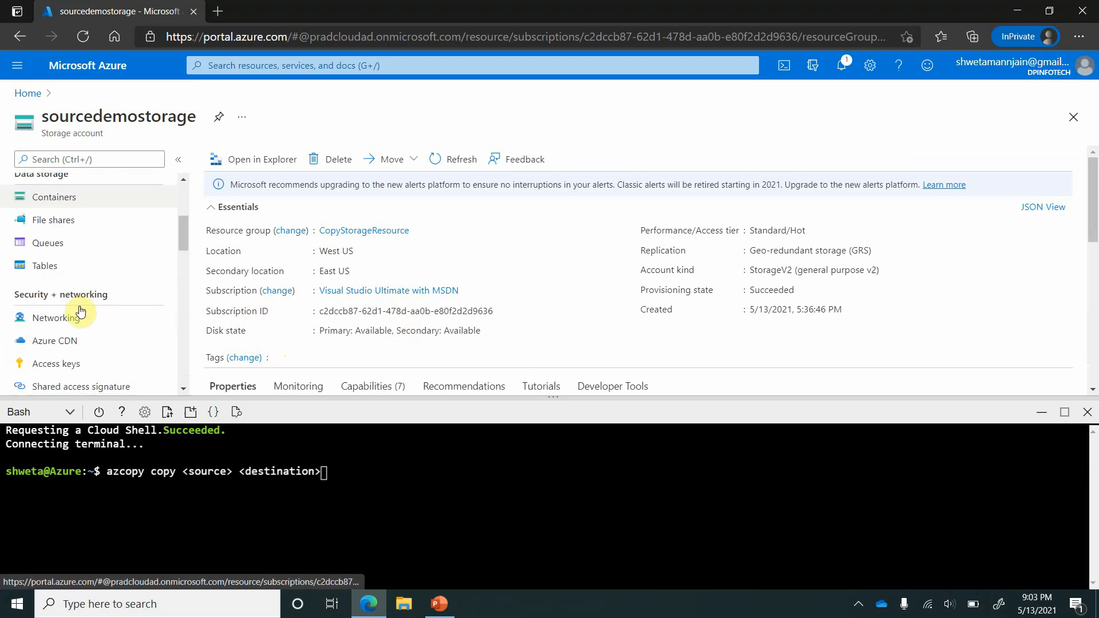
scroll(74, 304, down, 2)
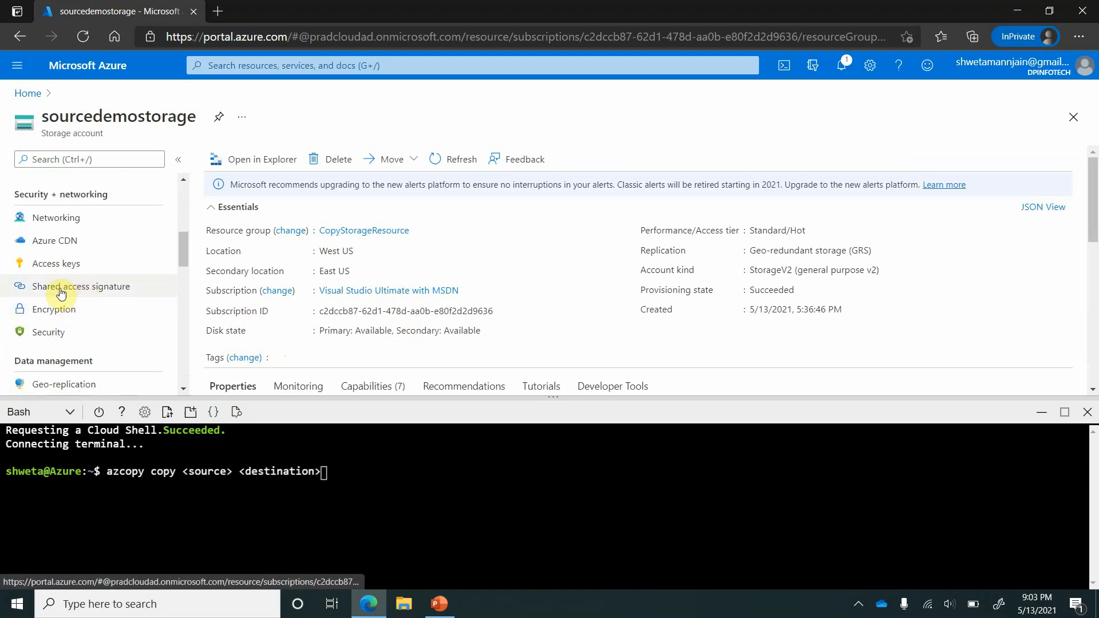
click(109, 292)
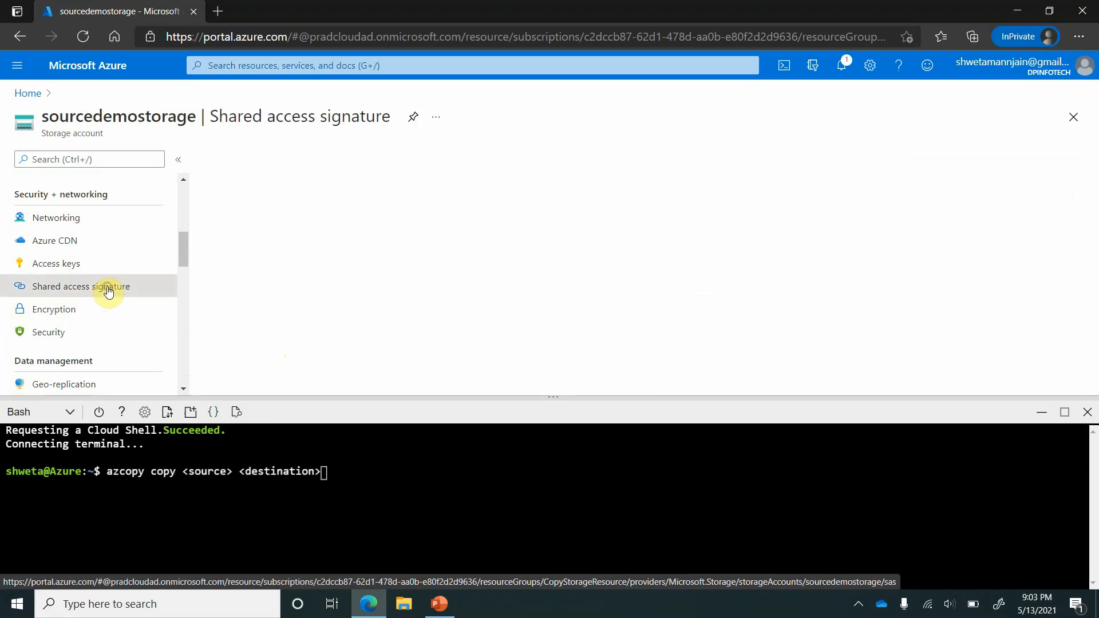
drag(678, 399, 687, 439)
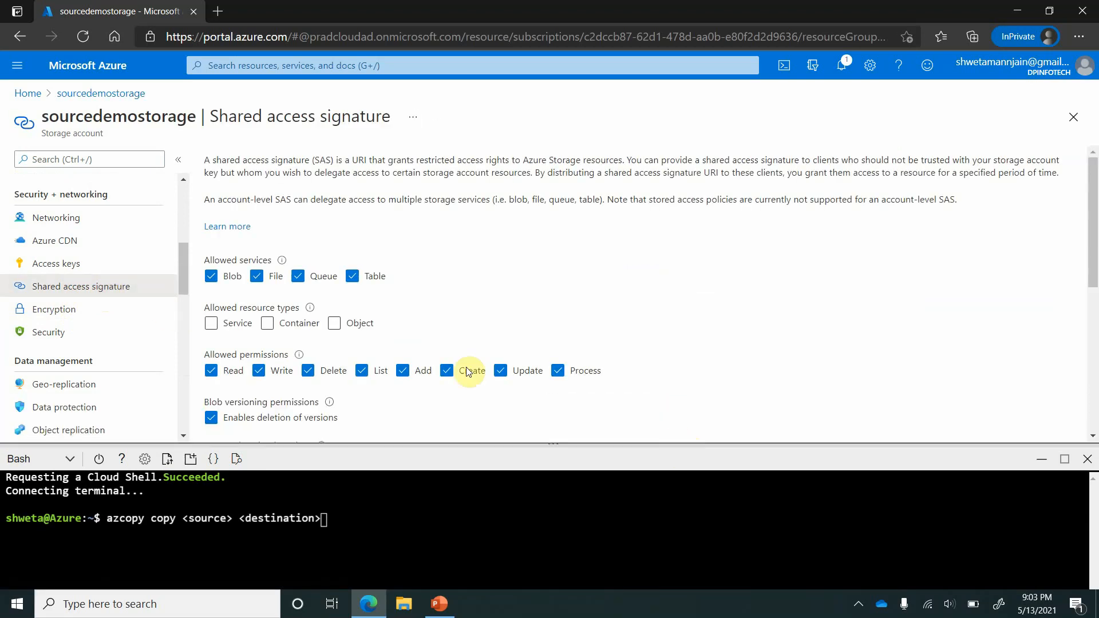
- Restrict the signature's allowed services to Blob only and allow the Container and Object resource types
scroll(534, 318, down, 2)
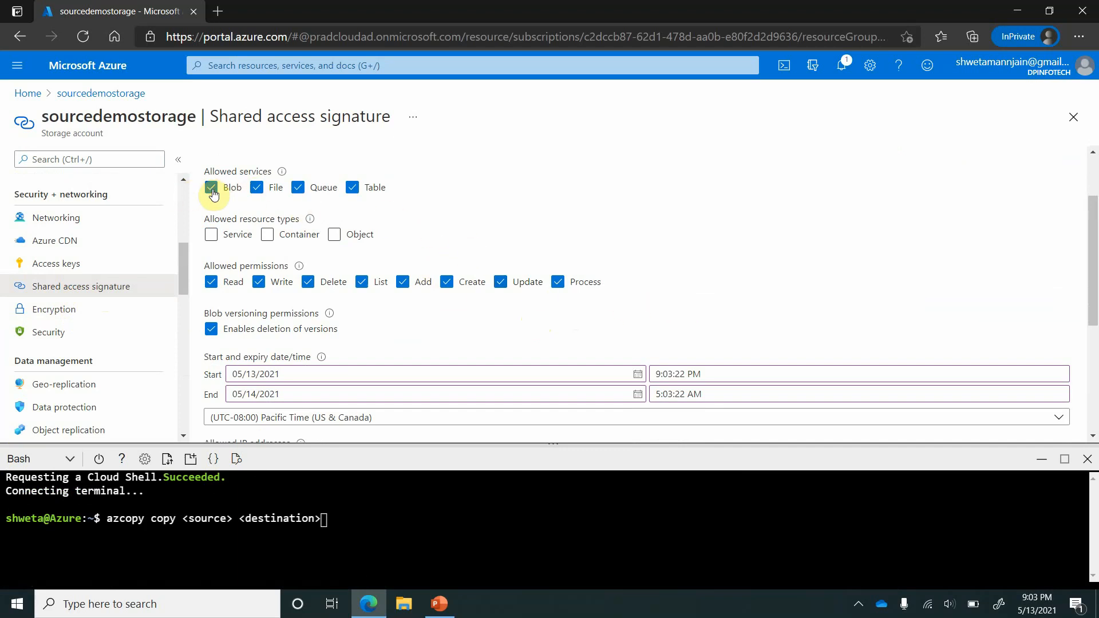
click(256, 188)
click(298, 188)
click(370, 196)
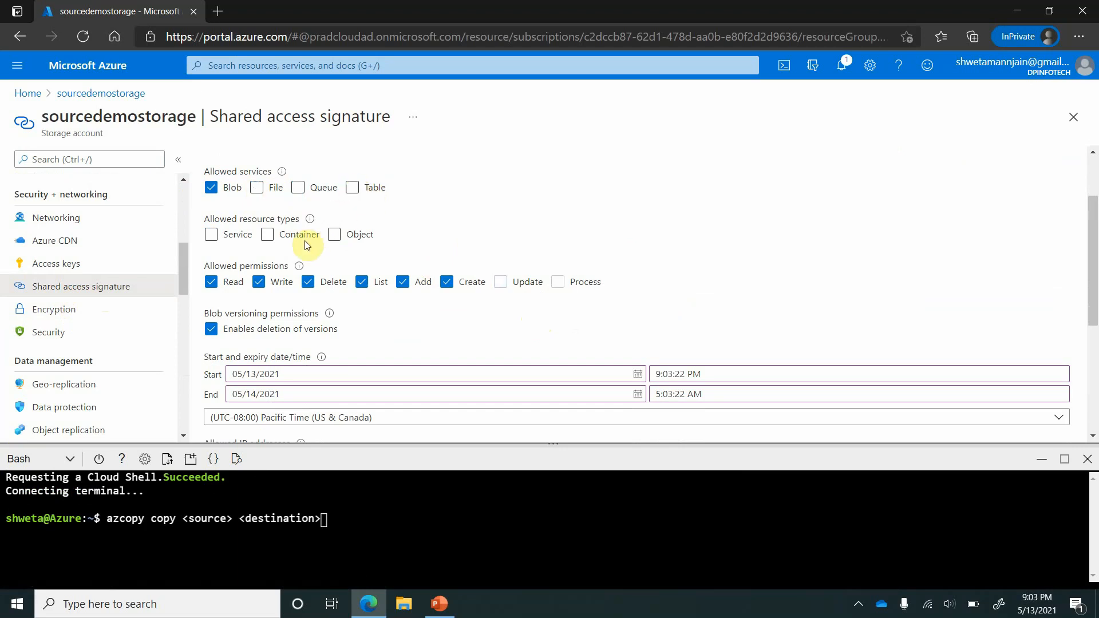
click(270, 238)
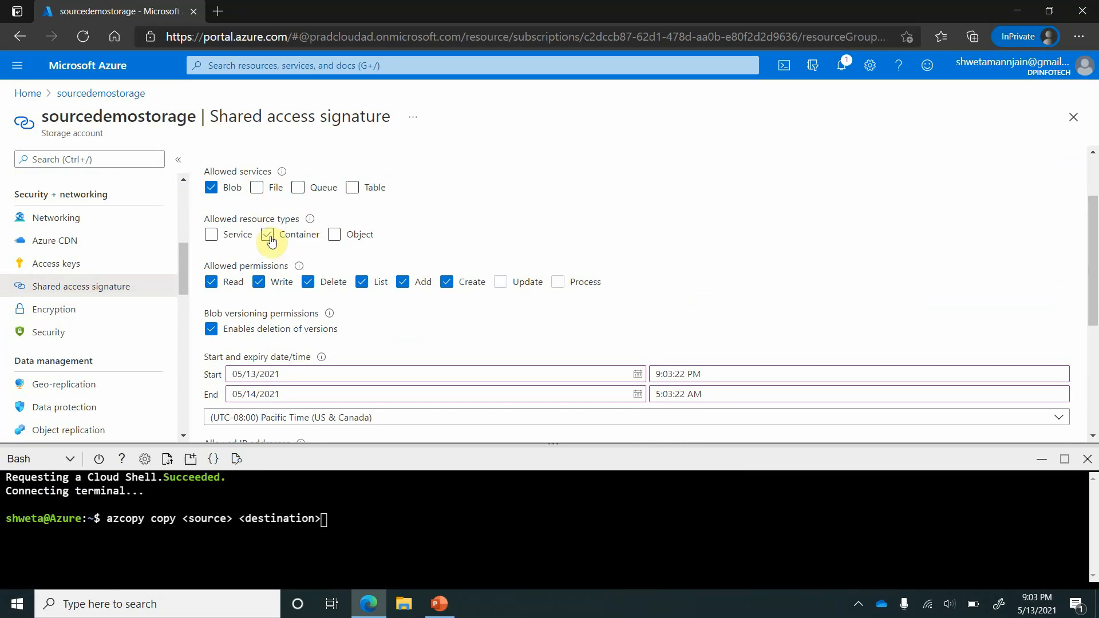
click(335, 235)
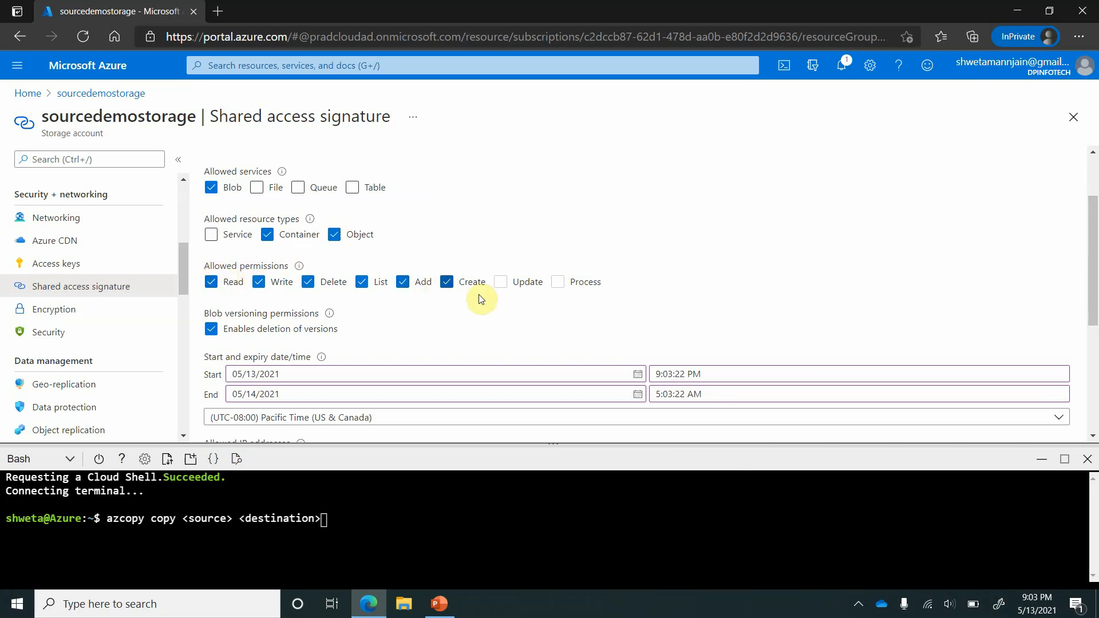
- Disable deletion of blob versions and set the signature's end date to 05/16/2021
scroll(503, 312, down, 3)
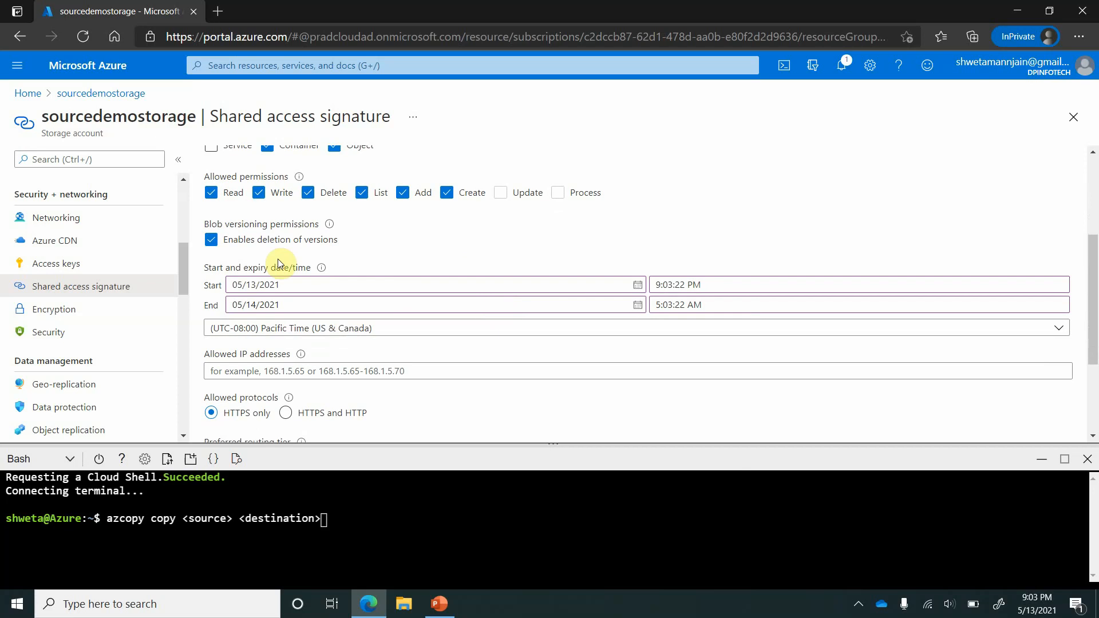
click(212, 241)
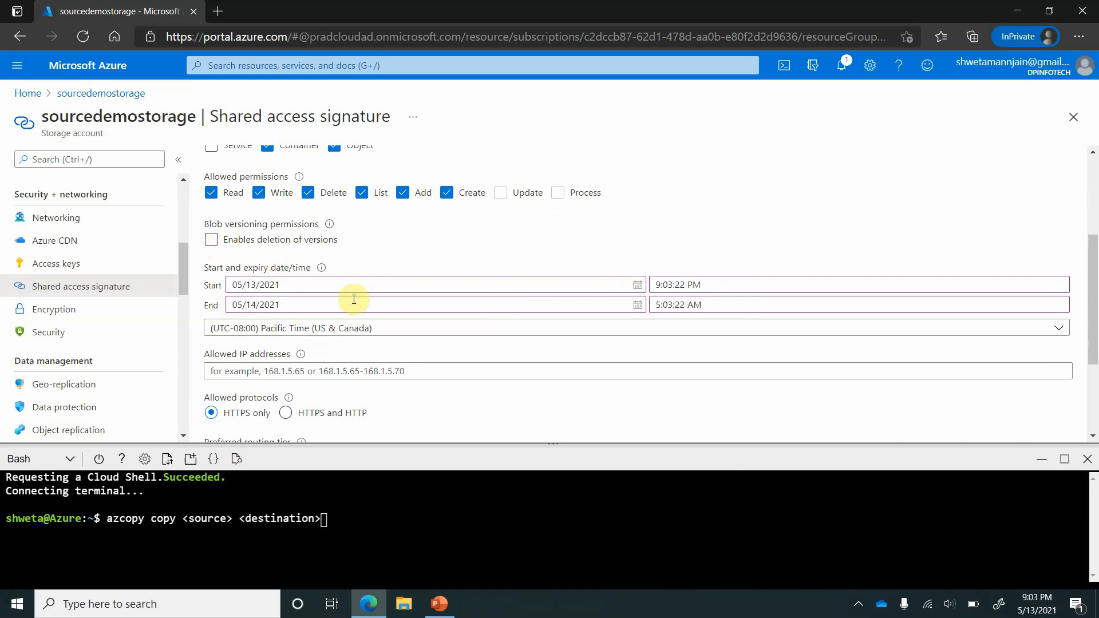
click(637, 305)
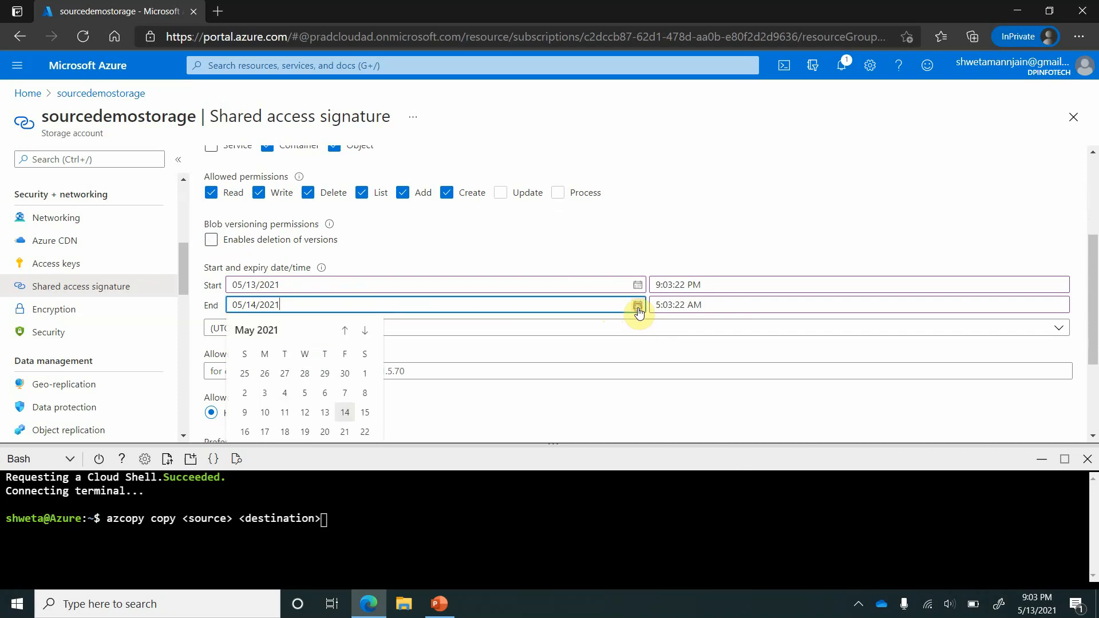
click(250, 435)
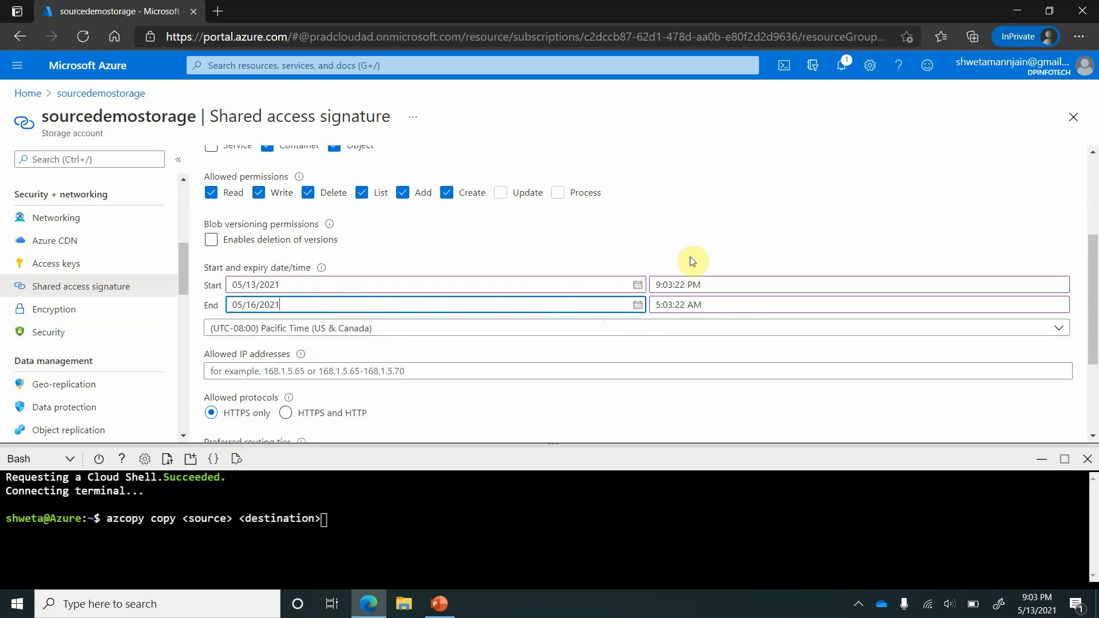
- Generate the SAS and connection string for sourcedemostorage with signing key key1
scroll(738, 242, down, 2)
scroll(737, 242, down, 3)
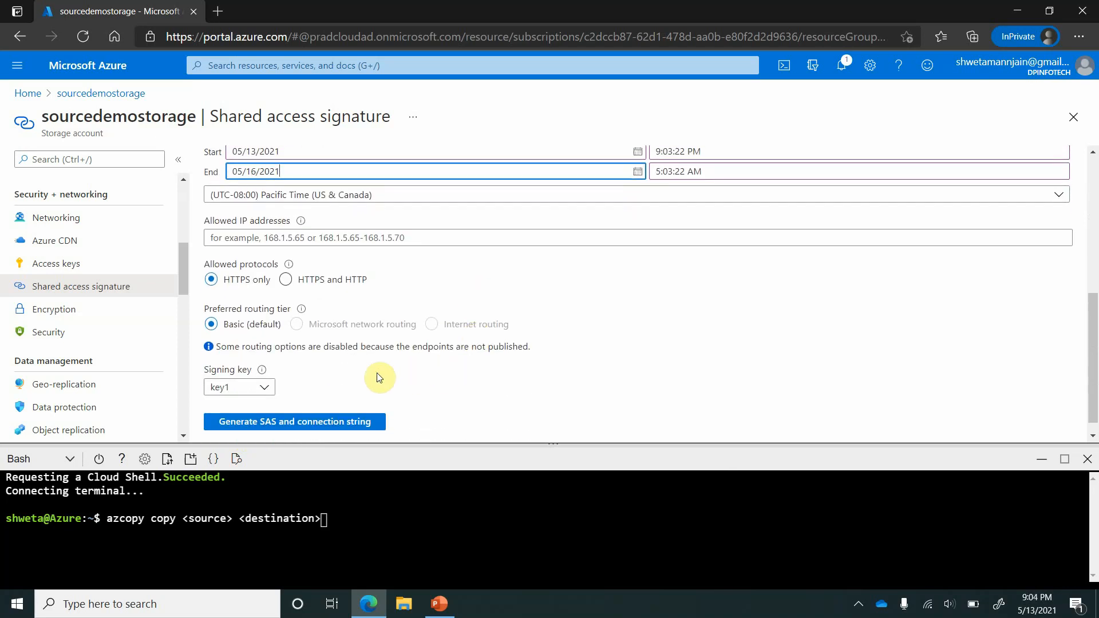
click(316, 423)
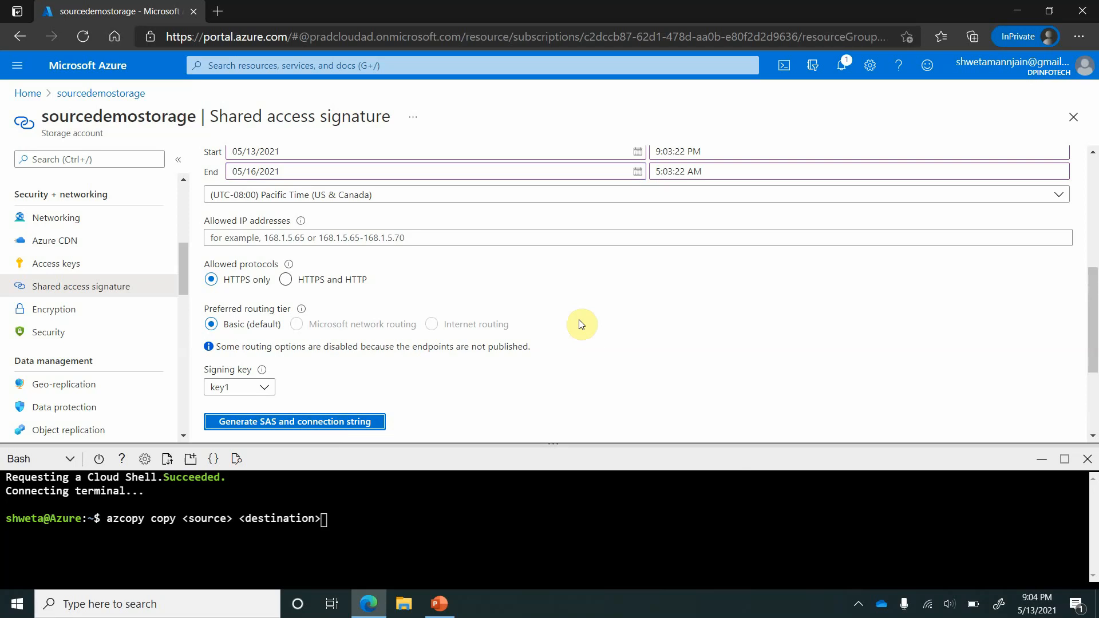
scroll(579, 324, down, 3)
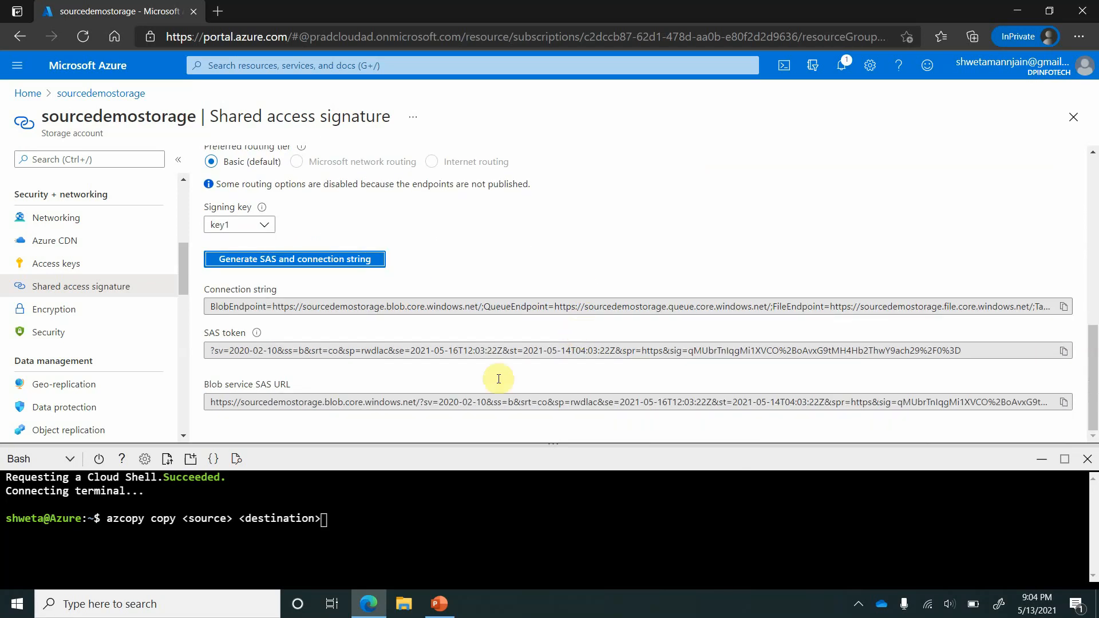
- Copy the generated Blob service SAS URL of sourcedemostorage to the clipboard
click(227, 351)
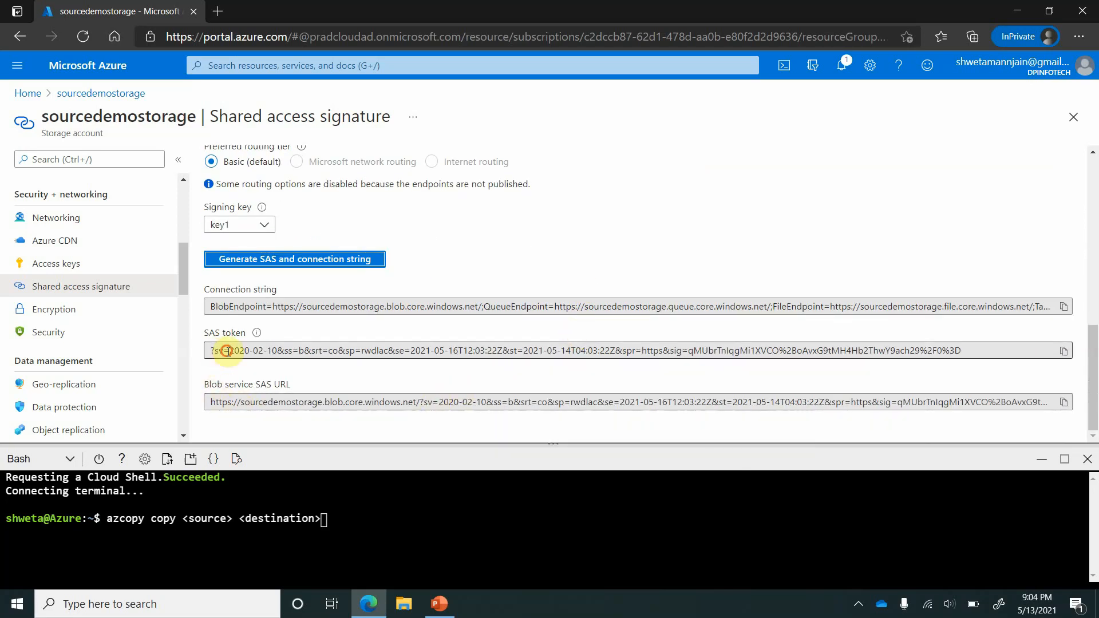
drag(227, 351, 344, 351)
drag(298, 307, 349, 309)
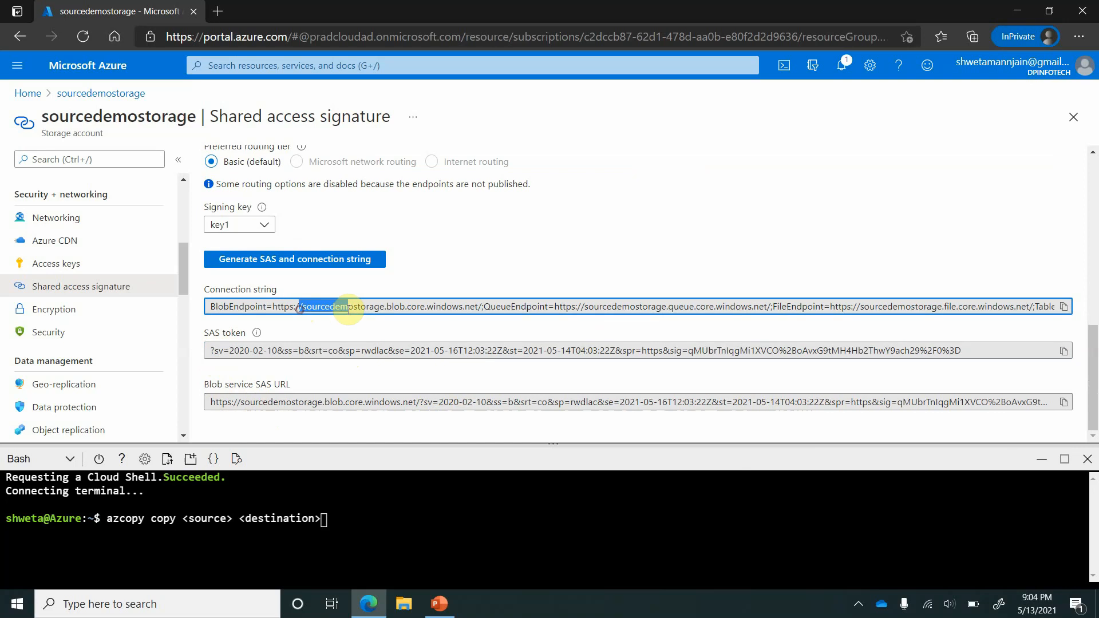
drag(295, 402, 367, 401)
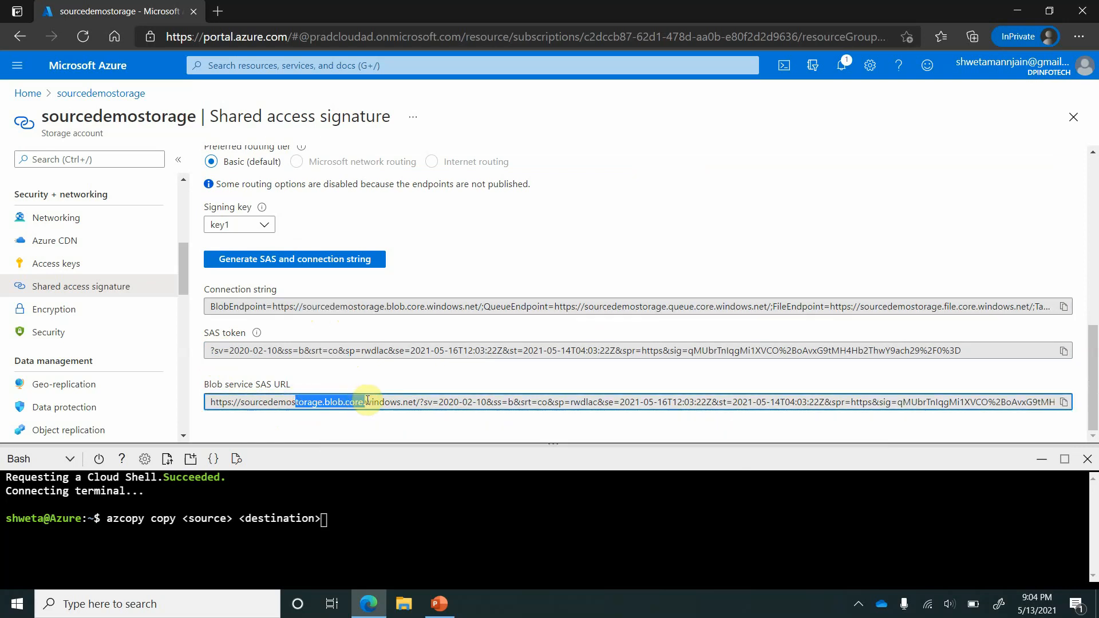
click(1064, 403)
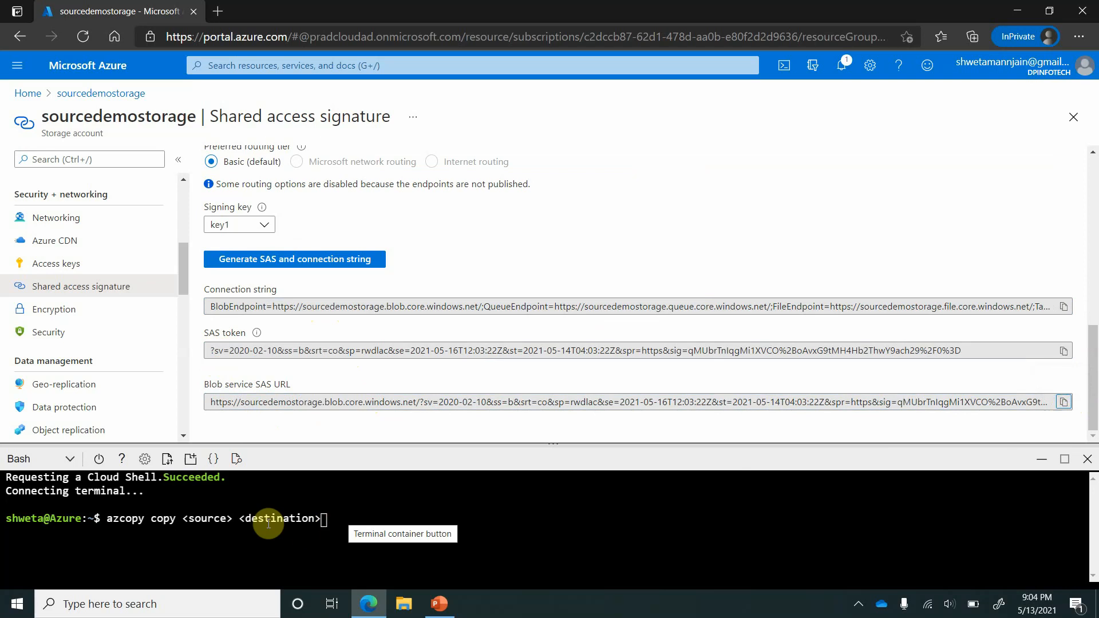
- Highlight the <source> placeholder in the azcopy command and switch to a new blank Notepad document
drag(182, 519, 231, 520)
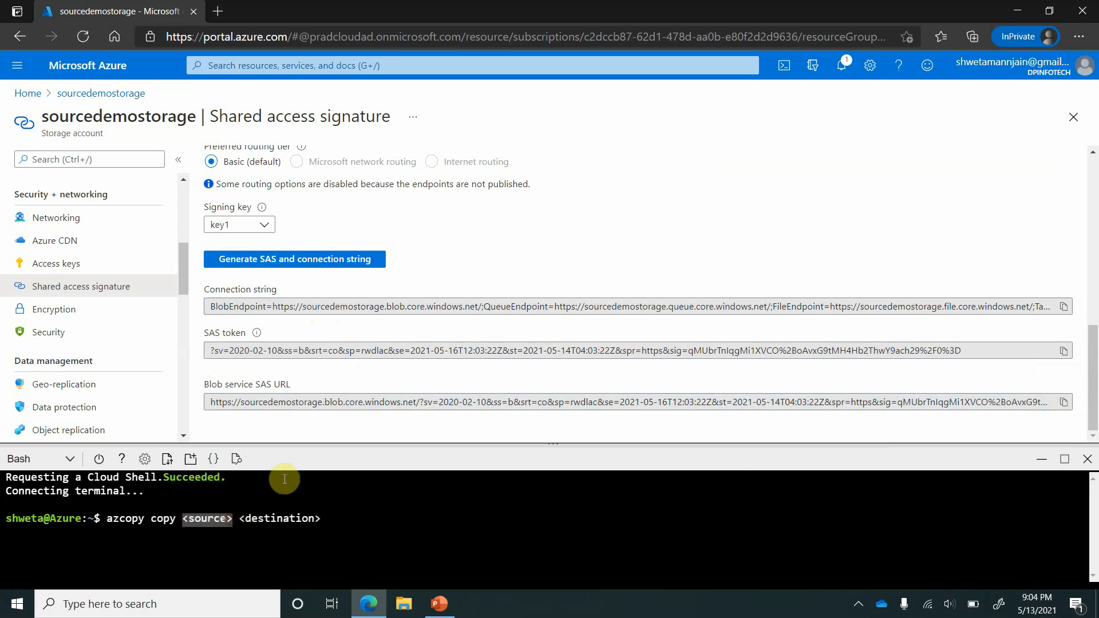
key(super)
text(notepad)
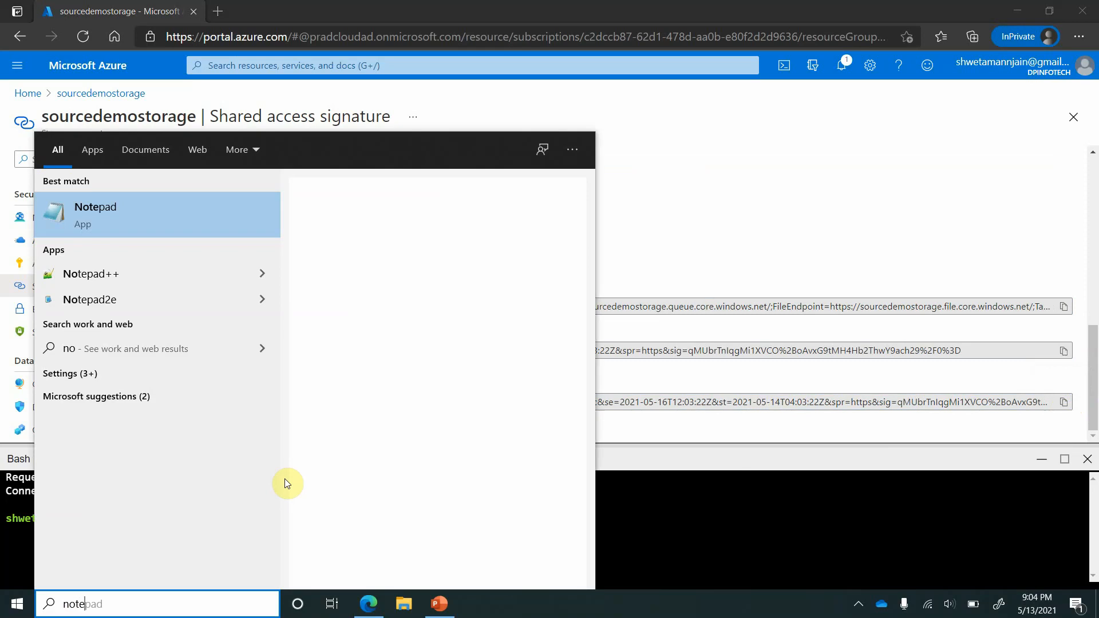
key(Return)
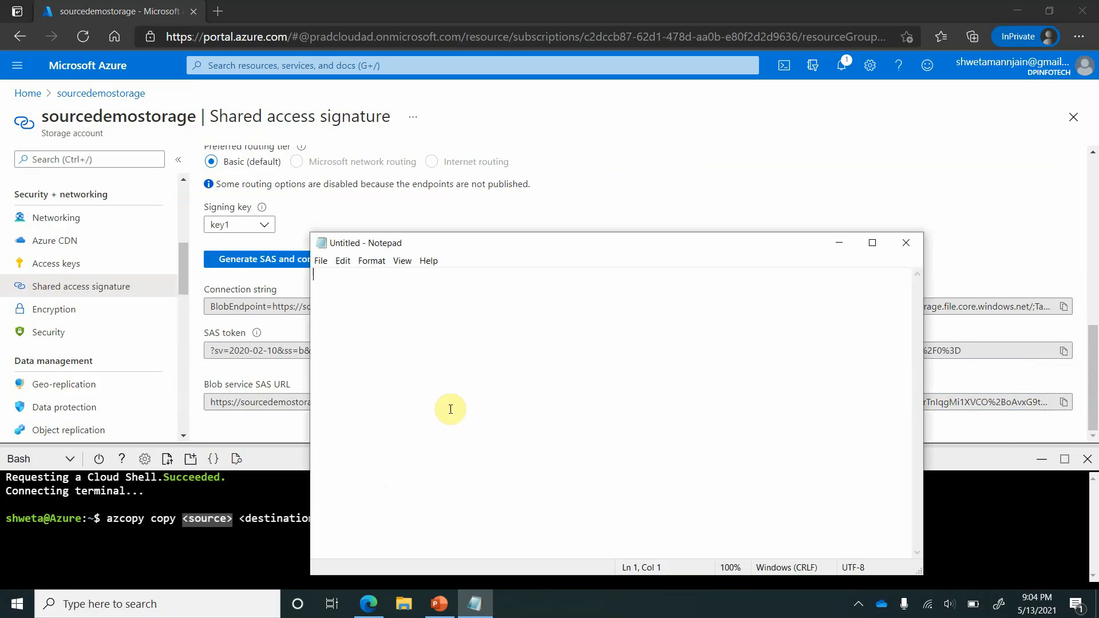
- Paste the sourcedemostorage Blob SAS URL into Notepad and insert images/Desk.png before the question mark
key(ctrl+v)
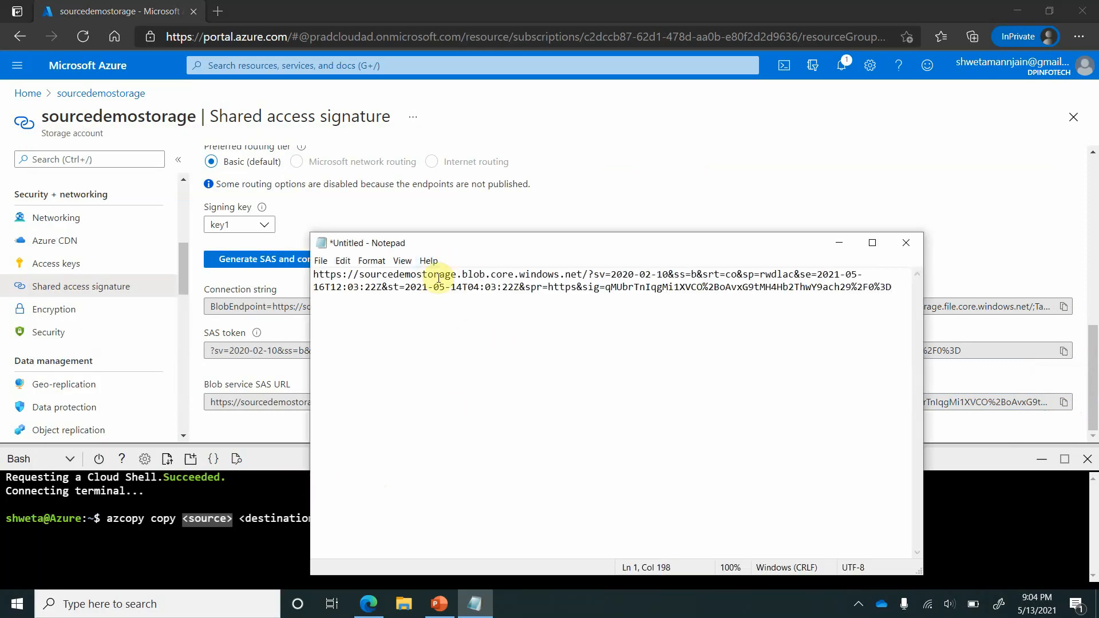
drag(584, 275, 309, 272)
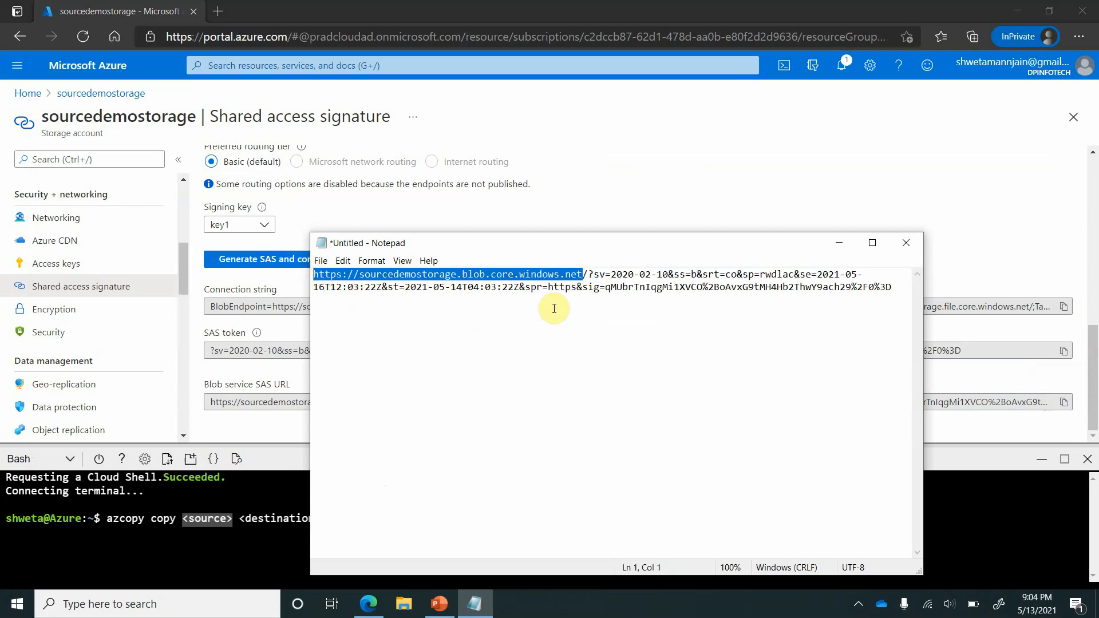
click(588, 275)
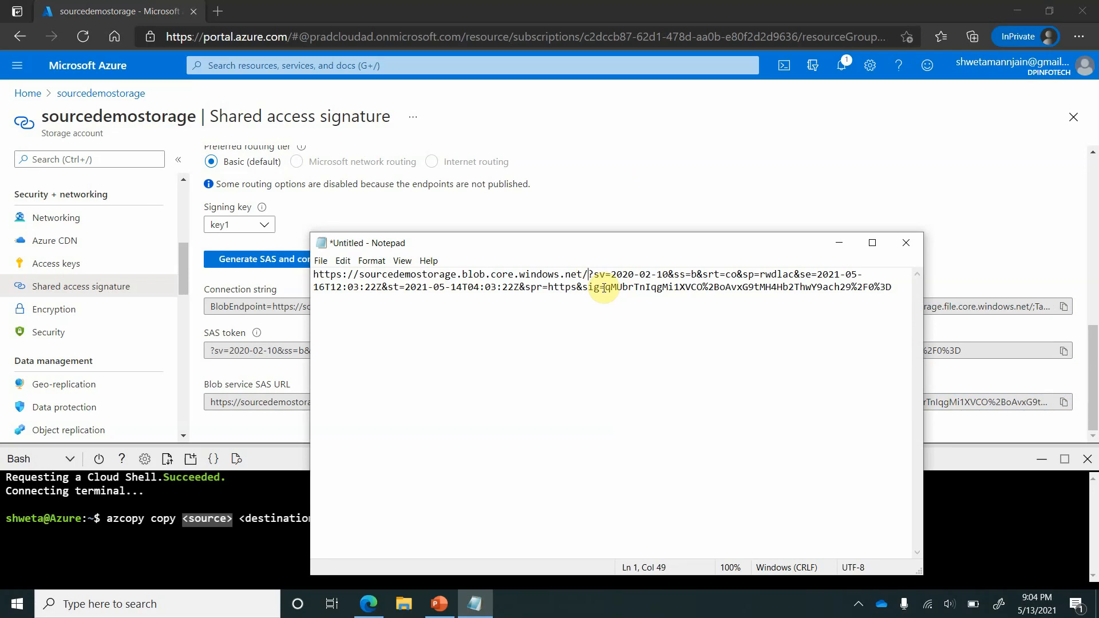
text(images)
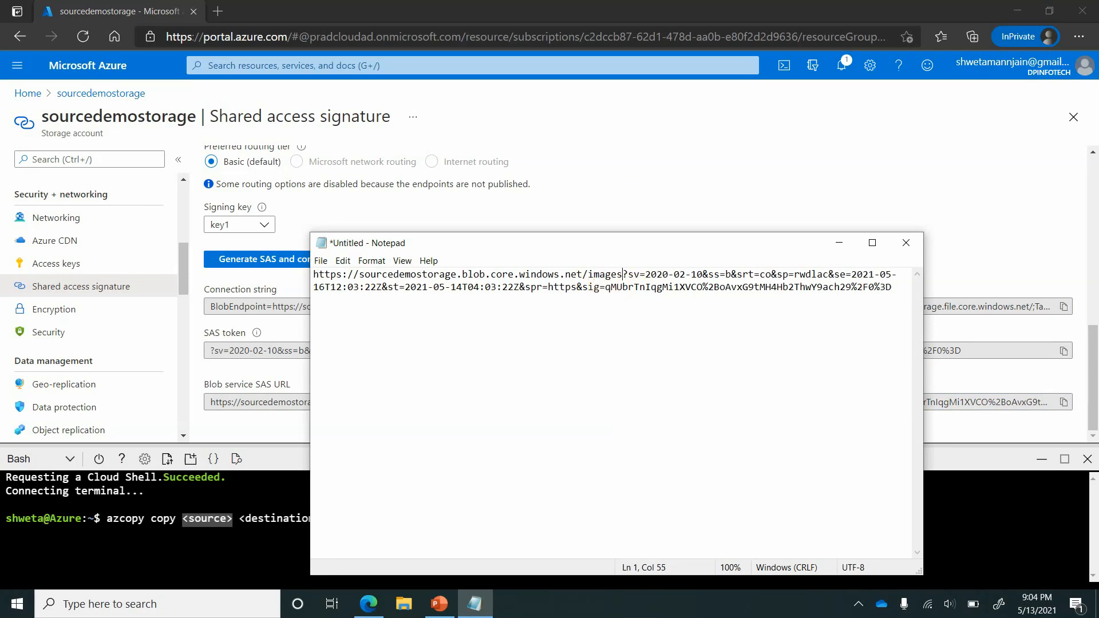
text(/)
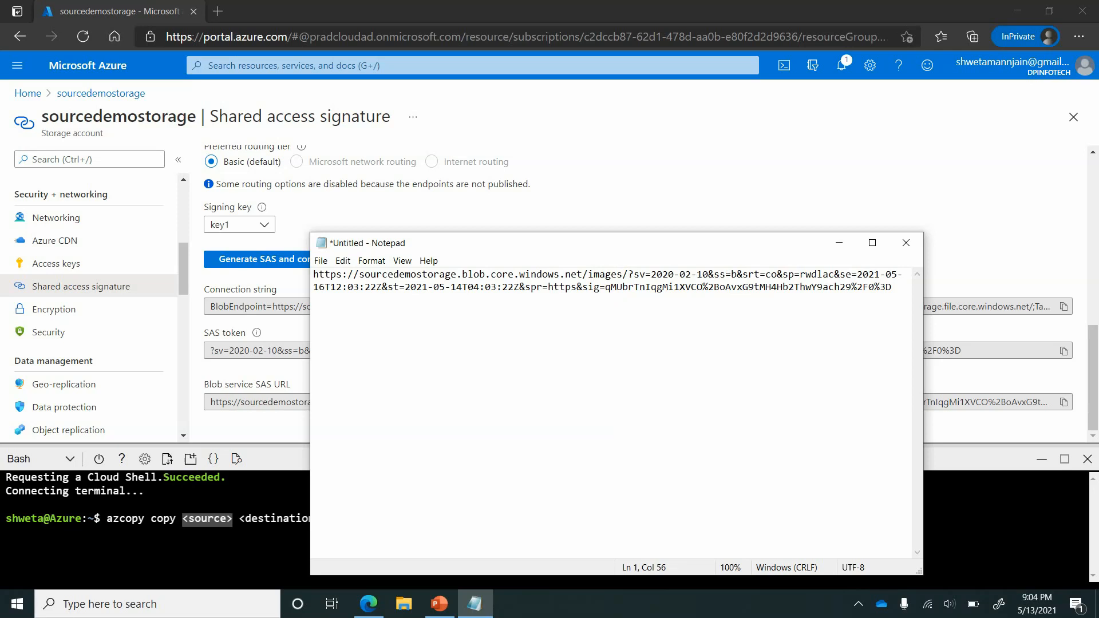
text(Desk.pn)
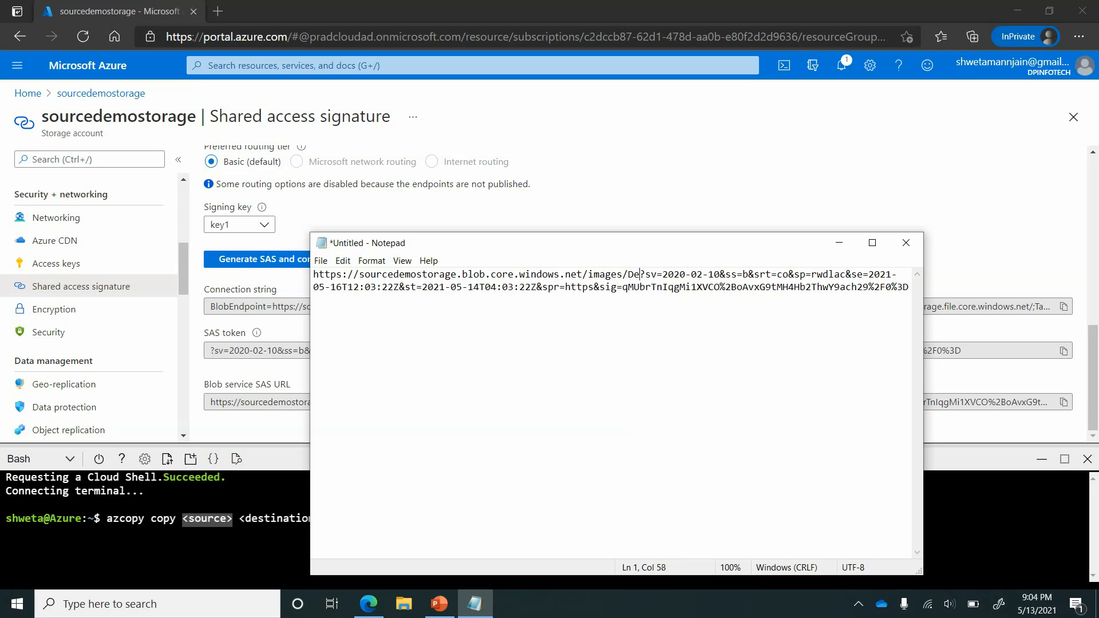
text(g)
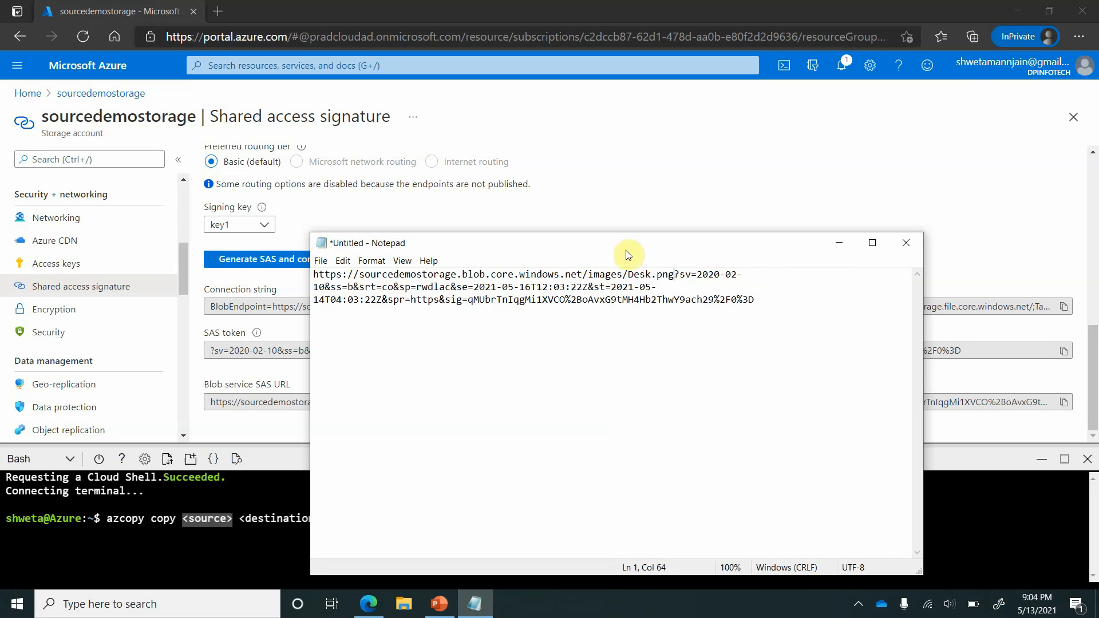
- Copy the complete edited source URL for Desk.png, including its SAS query string, to the clipboard
drag(676, 274, 317, 271)
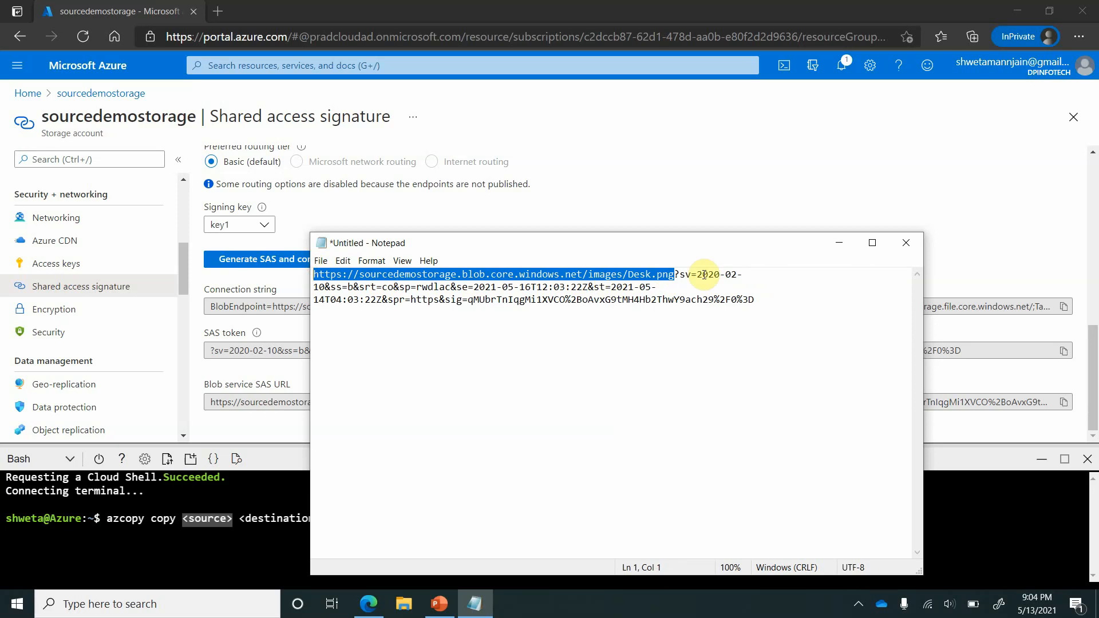
drag(680, 276, 771, 303)
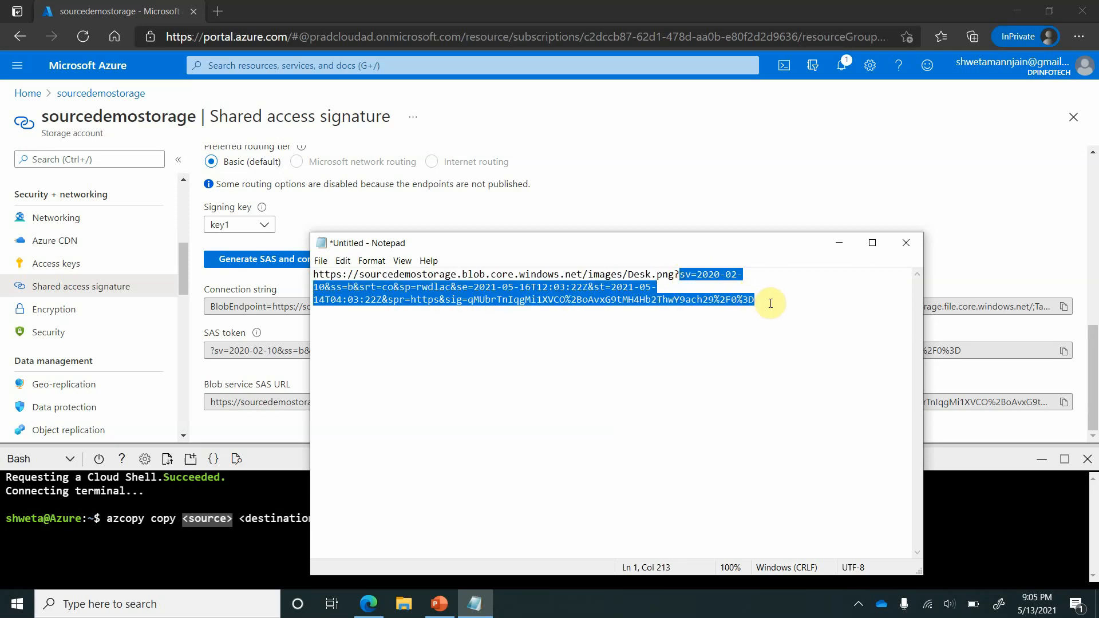
click(771, 303)
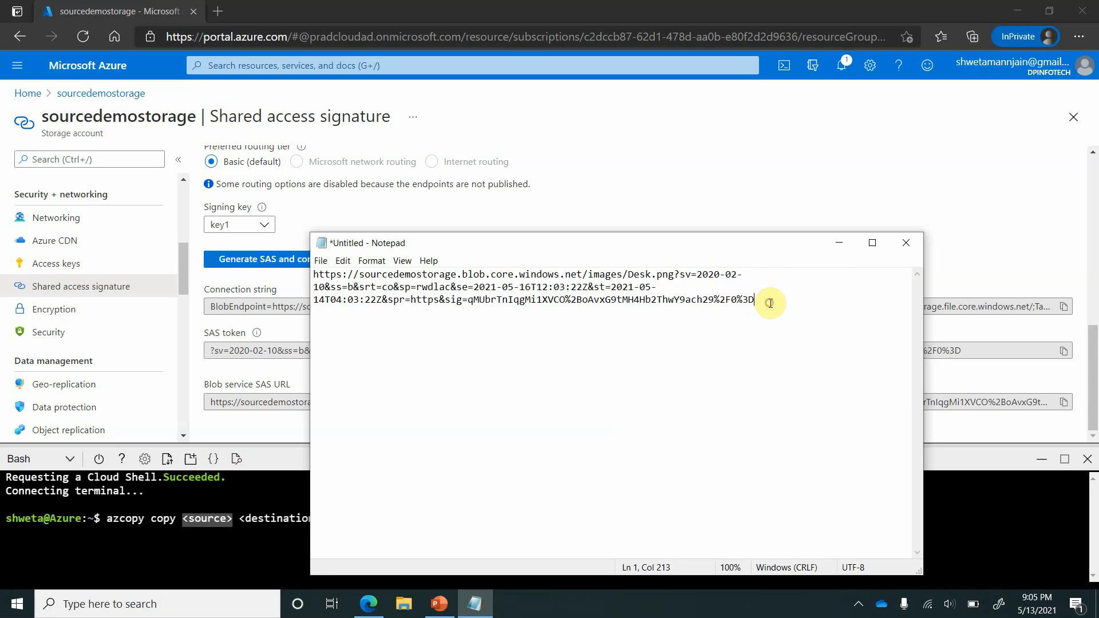
drag(771, 303, 258, 275)
key(ctrl+c)
- Return to Cloud Shell in the browser and delete the <source> placeholder from the azcopy copy command
click(204, 518)
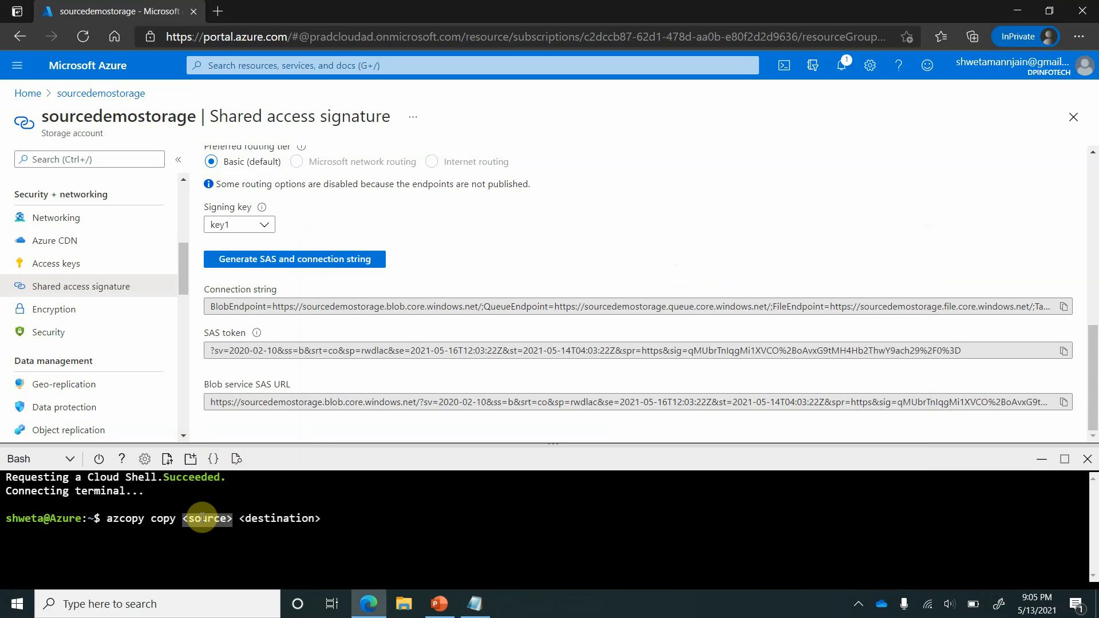
click(203, 518)
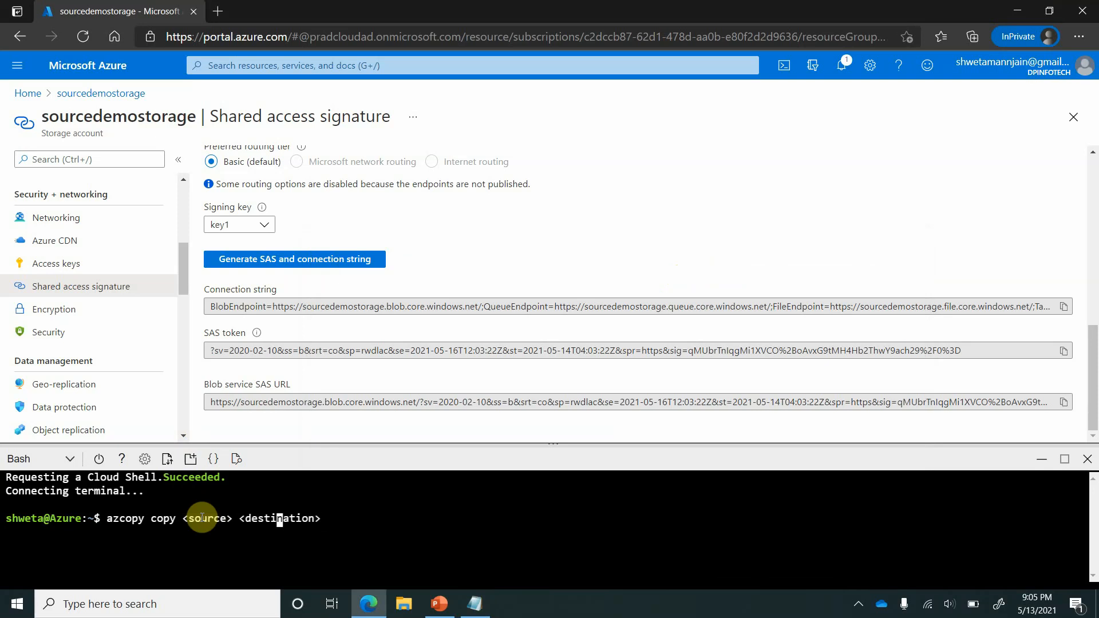
key(Left)
key(Left)
key(Left)
key(Left)
key(Left)
key(Left)
key(BackSpace)
key(BackSpace)
key(BackSpace)
key(BackSpace)
key(BackSpace)
key(BackSpace)
key(BackSpace)
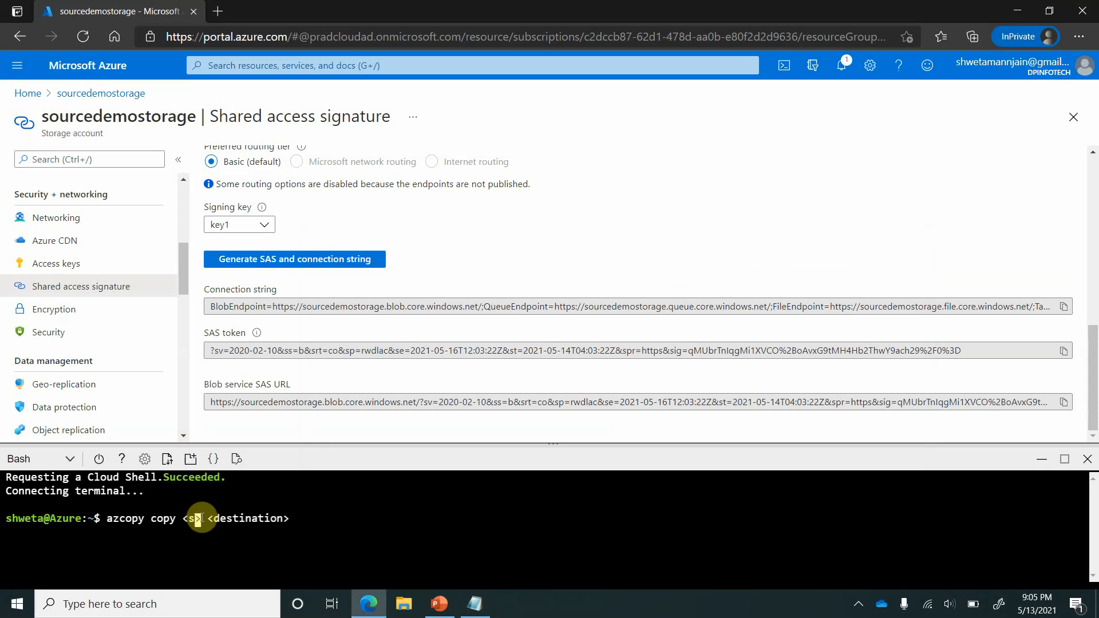
key(Delete)
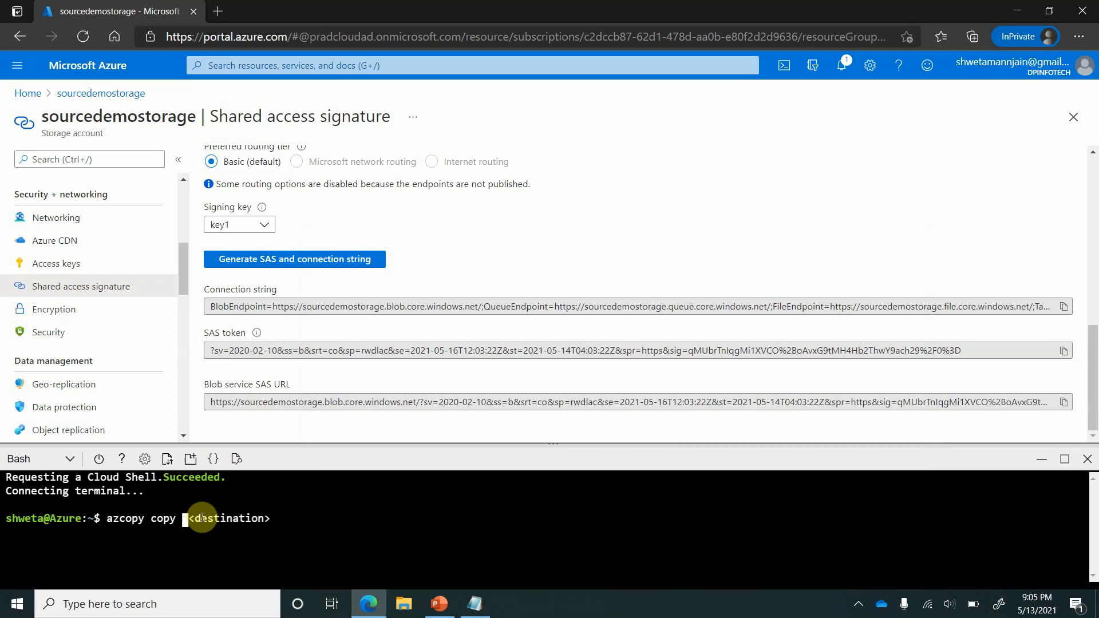
- Insert the copied source SAS URL in double quotes and replace the <destination> placeholder with an opening double quote
text(")
right_click(190, 521)
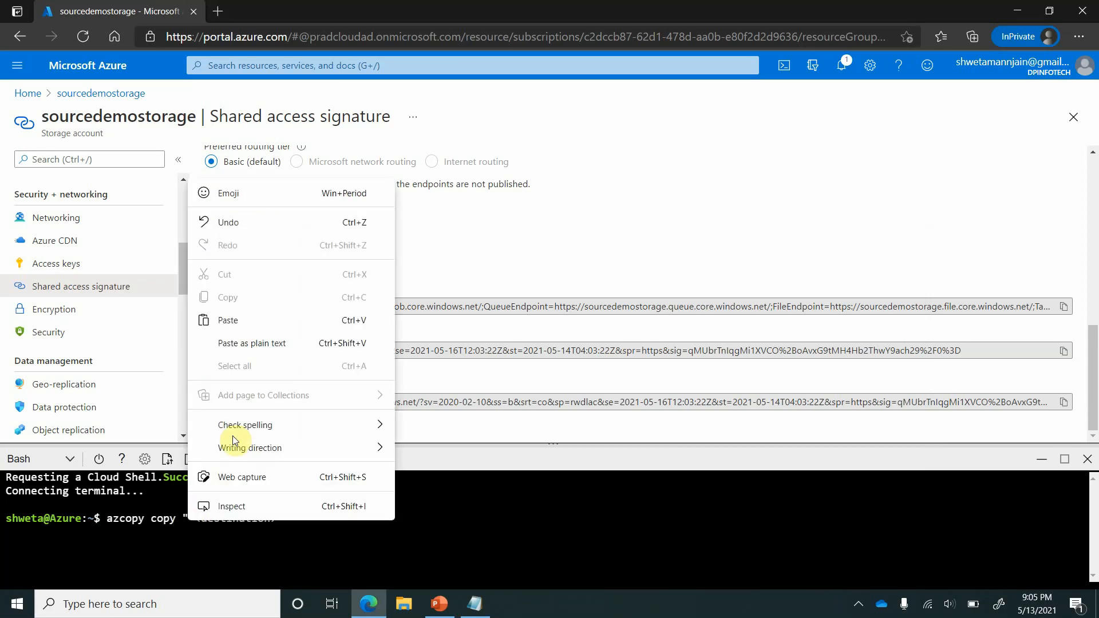
click(247, 321)
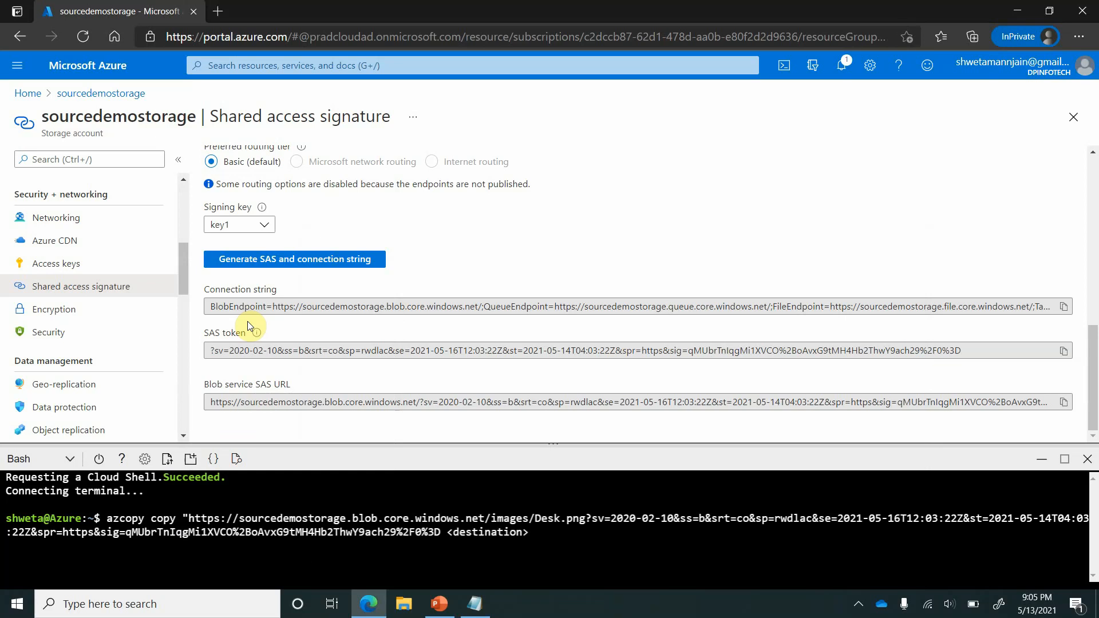
text(")
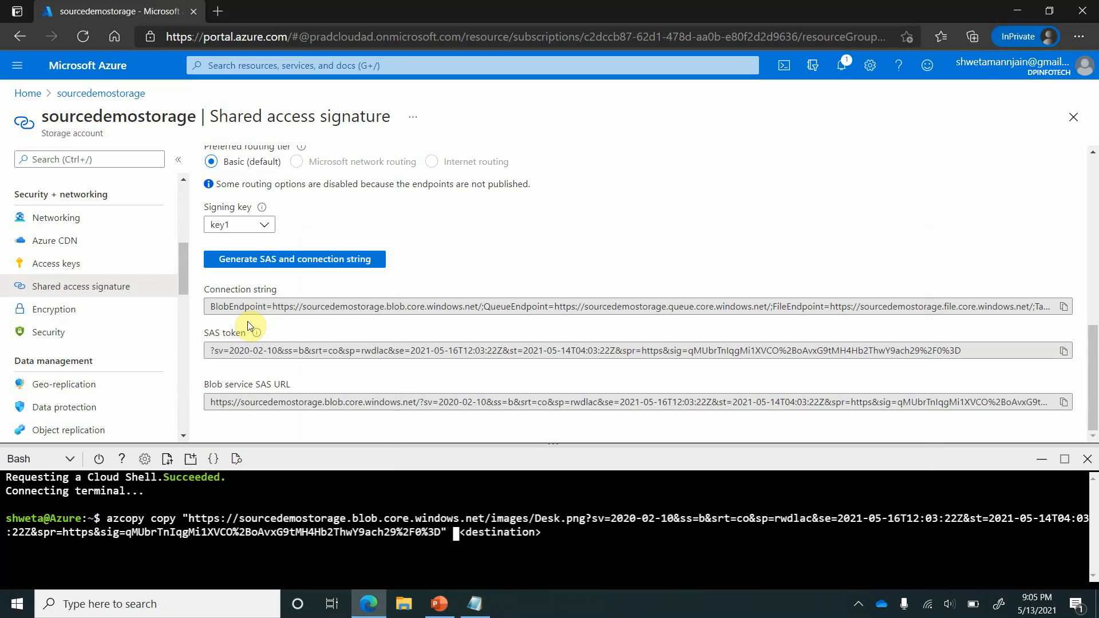
key(Delete)
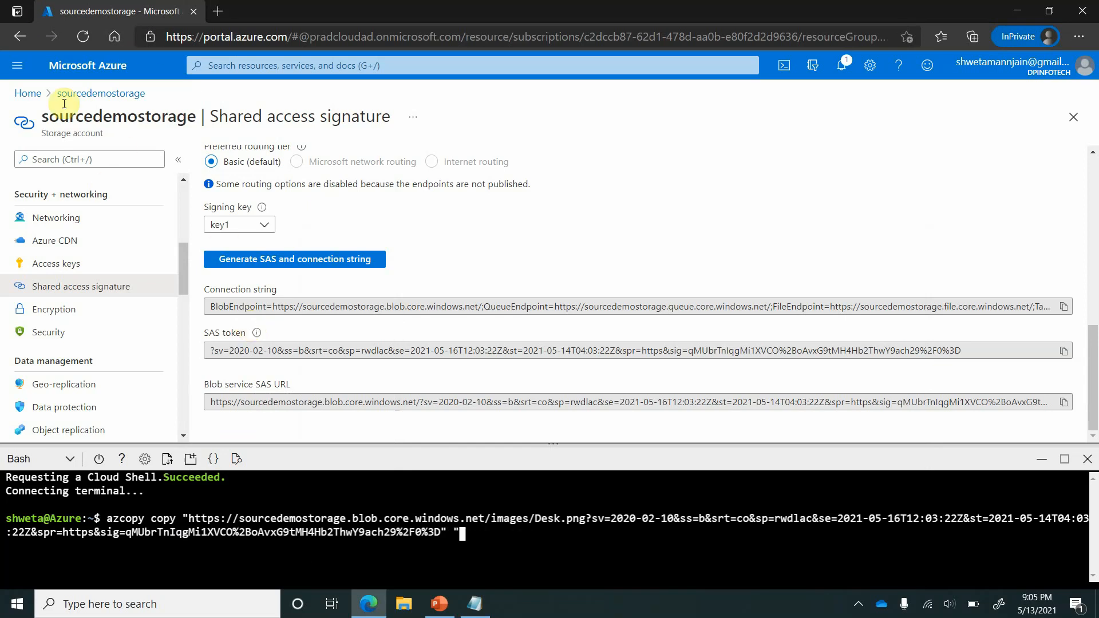
- Open the Shared access signature settings of the destdemostorage storage account
click(28, 94)
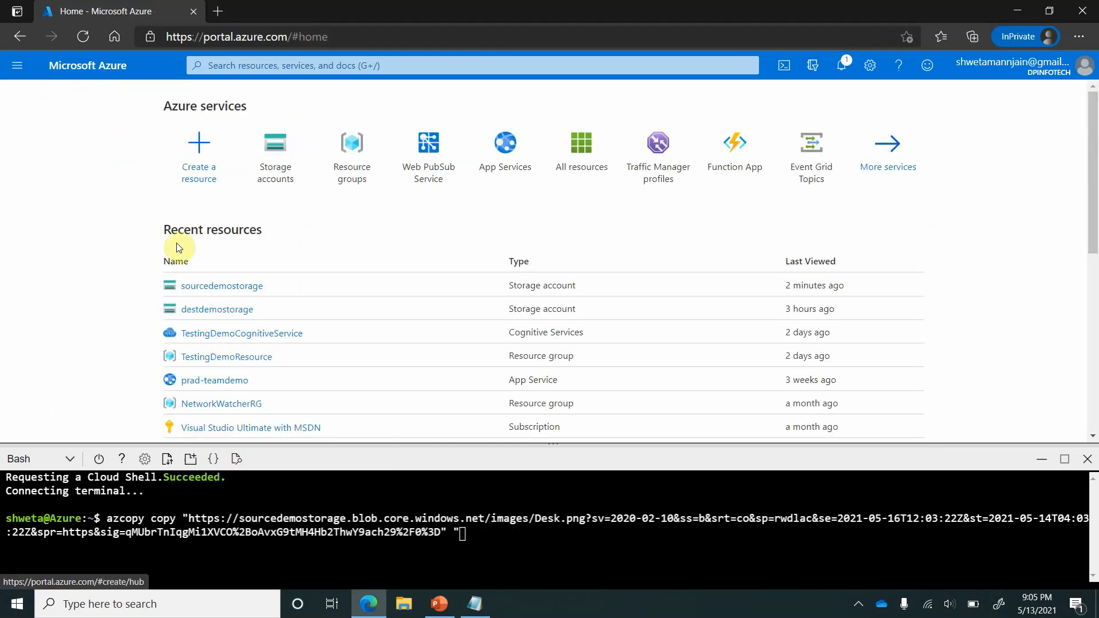
click(221, 312)
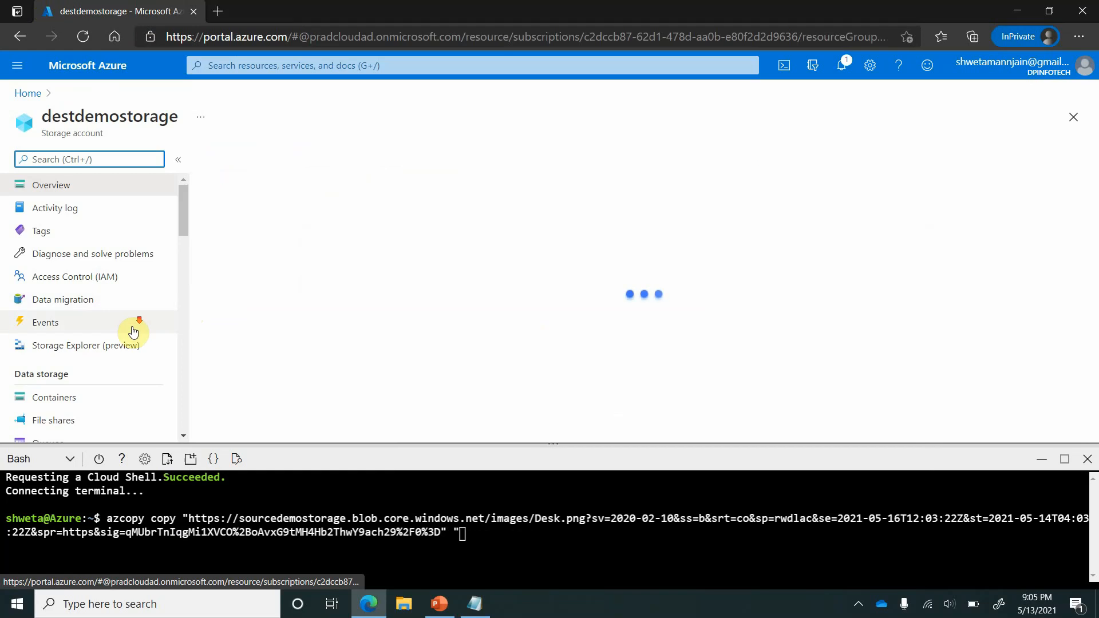
scroll(123, 344, down, 5)
scroll(123, 359, down, 2)
click(121, 304)
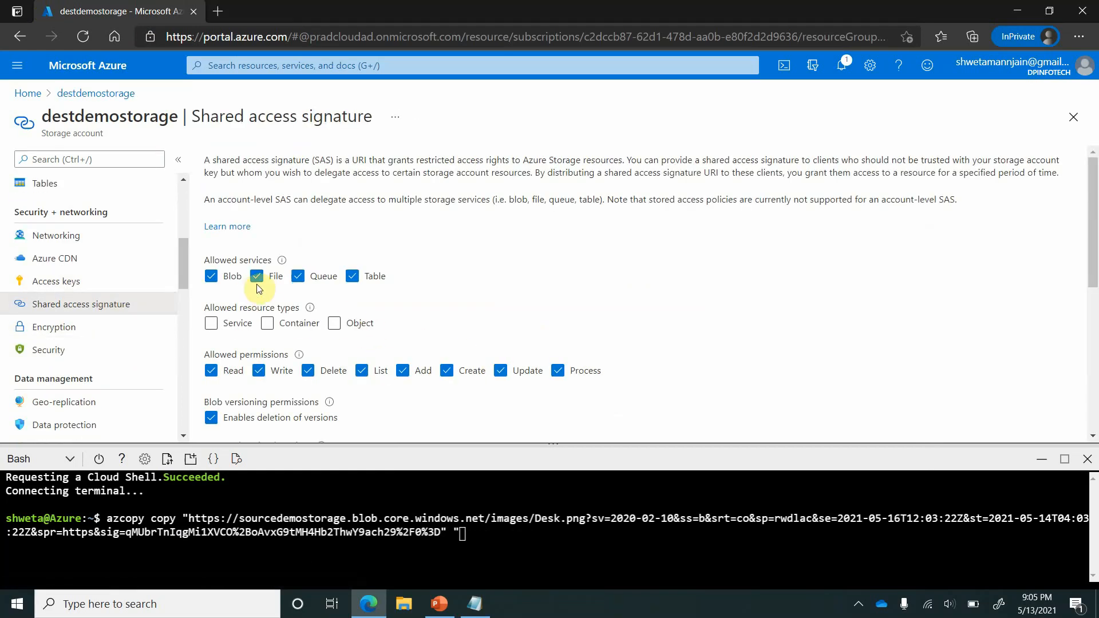
- Restrict the signature's allowed services to Blob and allow the Container and Object resource types
click(256, 276)
click(298, 277)
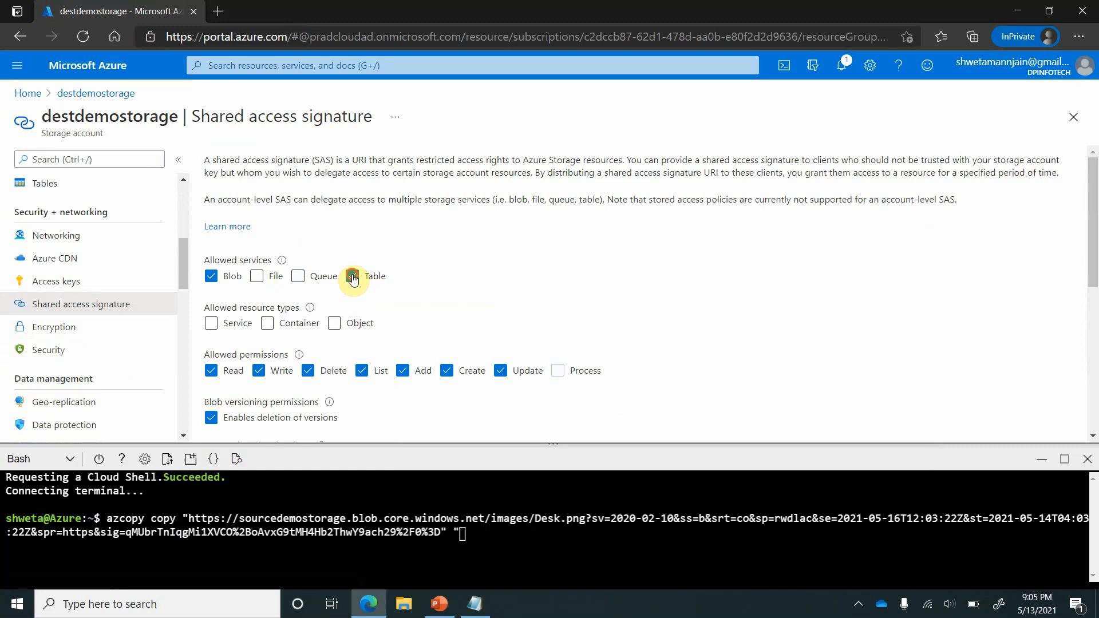
click(352, 276)
click(267, 324)
click(334, 323)
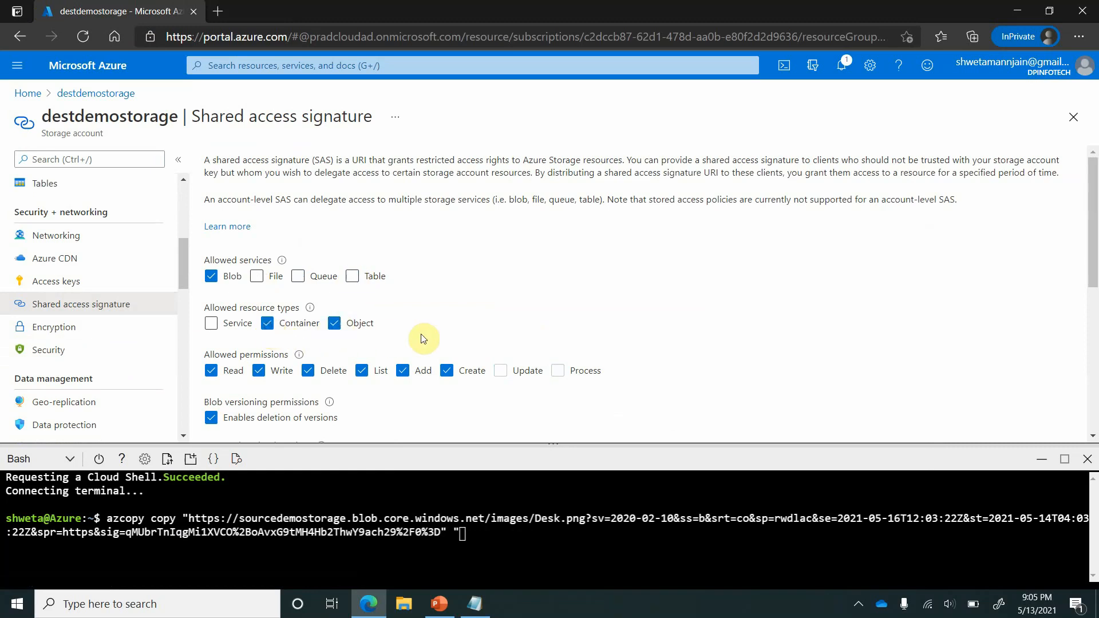
- Disable deletion of blob versions and set the destdemostorage signature's end date to 05/16/2021
scroll(343, 321, down, 3)
click(210, 195)
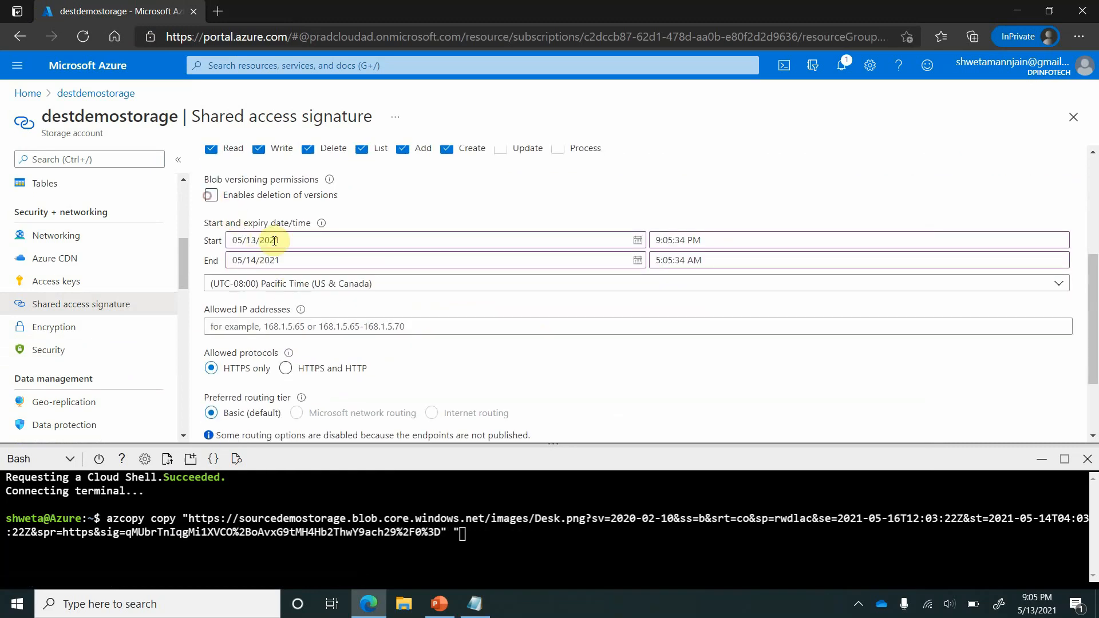
click(414, 262)
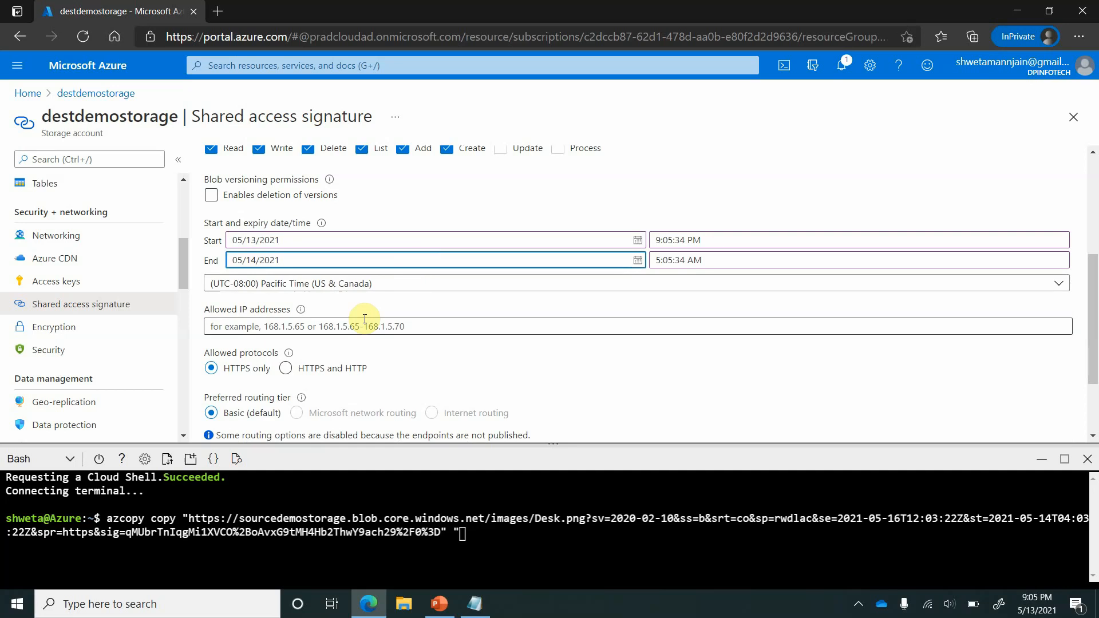
click(637, 260)
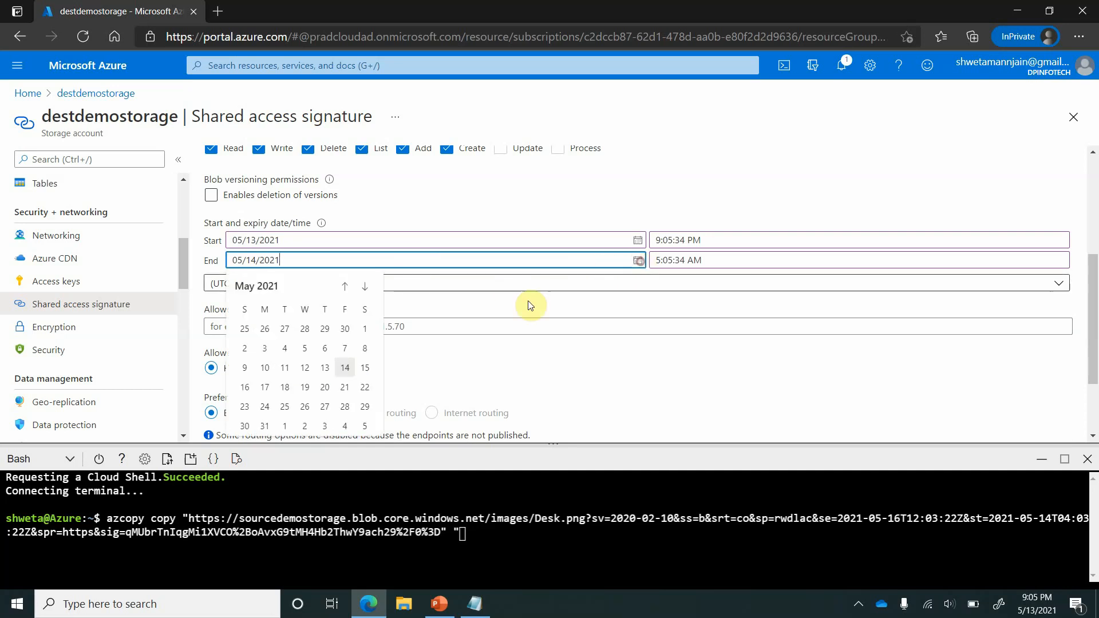
click(253, 392)
- Generate the SAS and connection string for destdemostorage with key1 and copy the Blob service SAS URL
scroll(479, 383, down, 2)
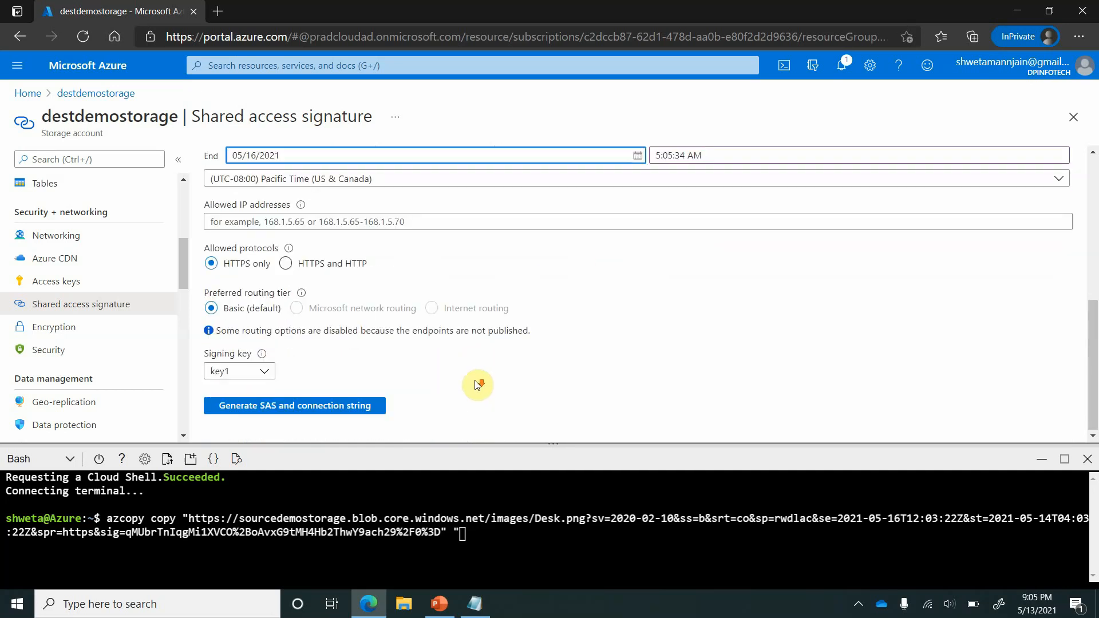
click(359, 407)
scroll(567, 380, down, 3)
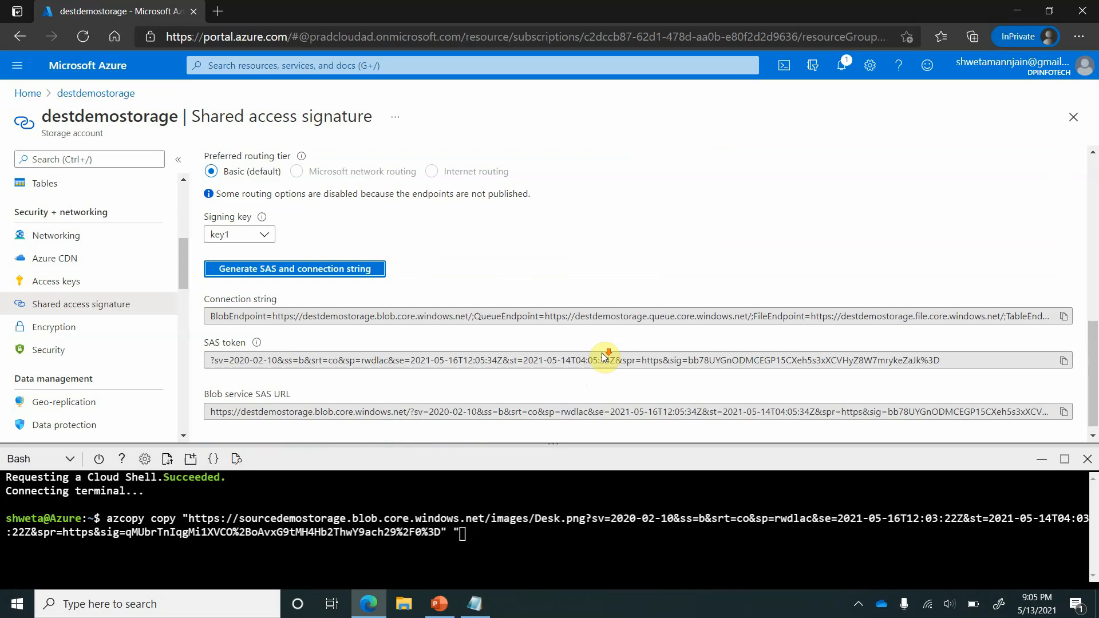
click(1063, 402)
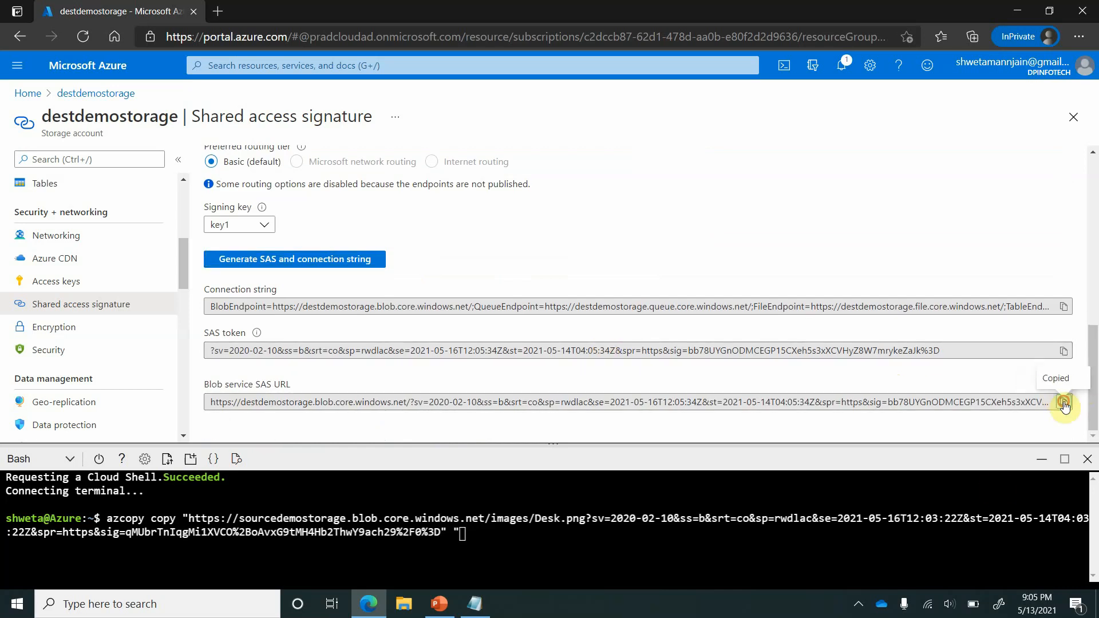
- Replace the Notepad text with the destdemostorage SAS URL and insert images/Desk.png before the question mark
click(483, 601)
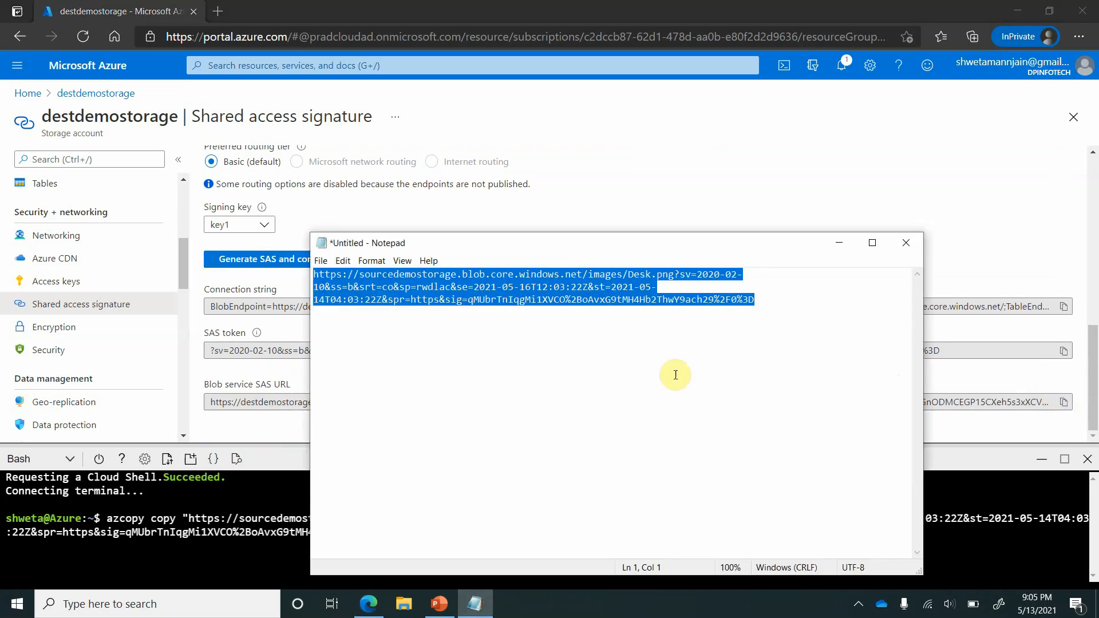
key(ctrl+v)
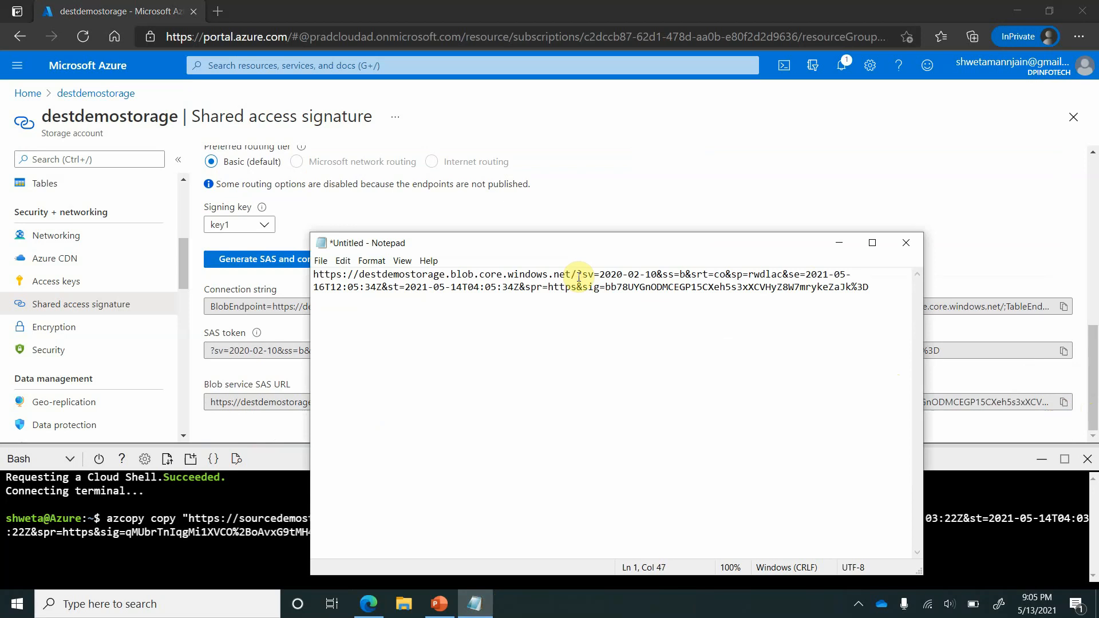
text(images)
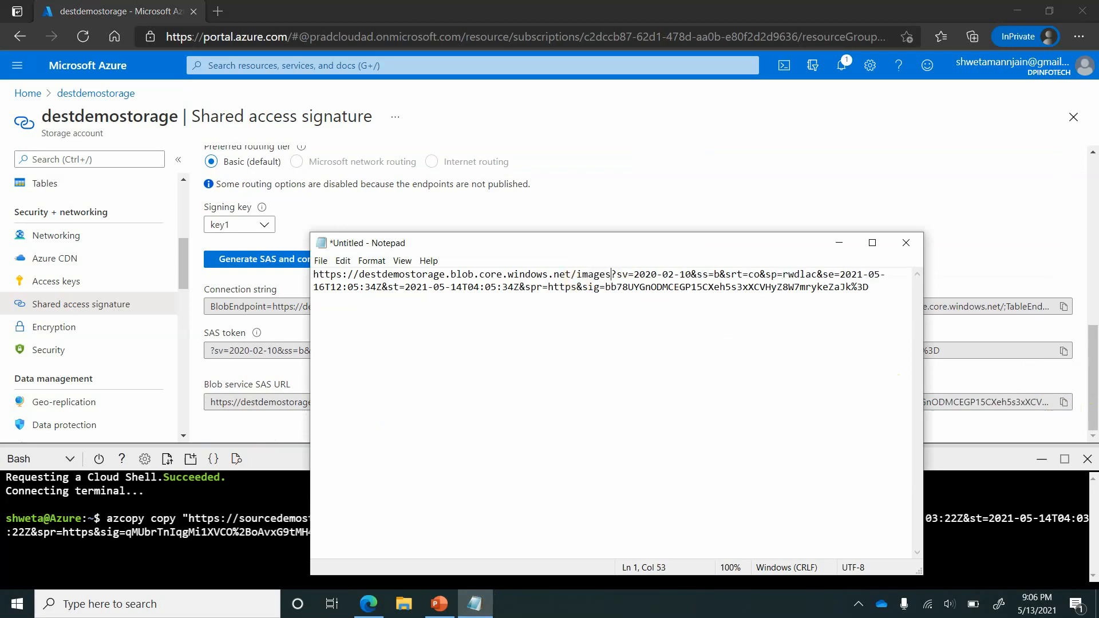
text(/Desk)
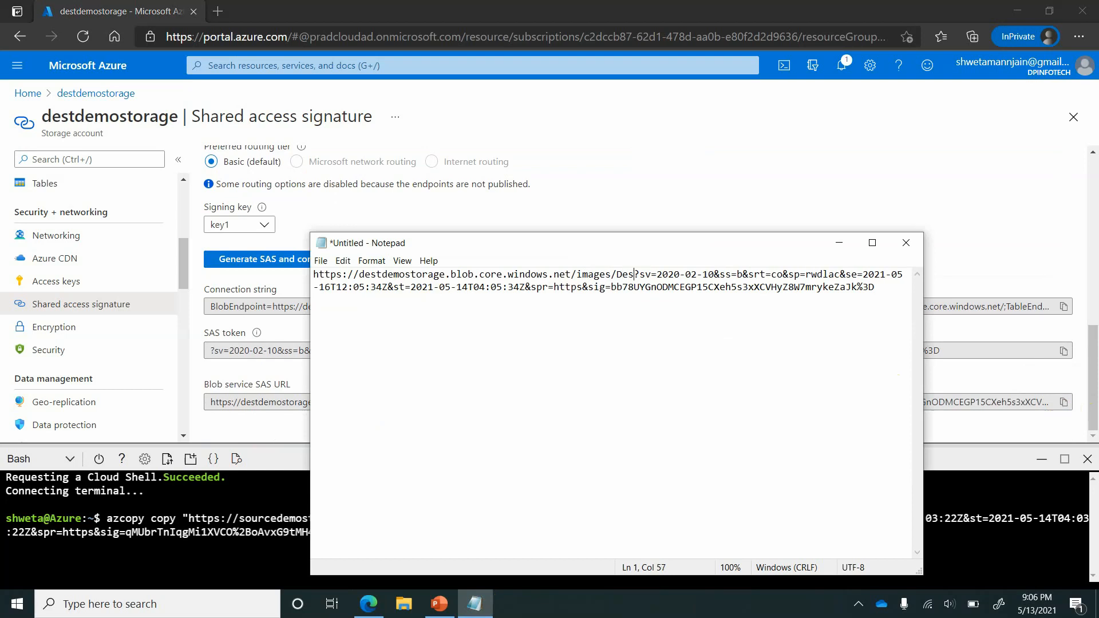
text(.png)
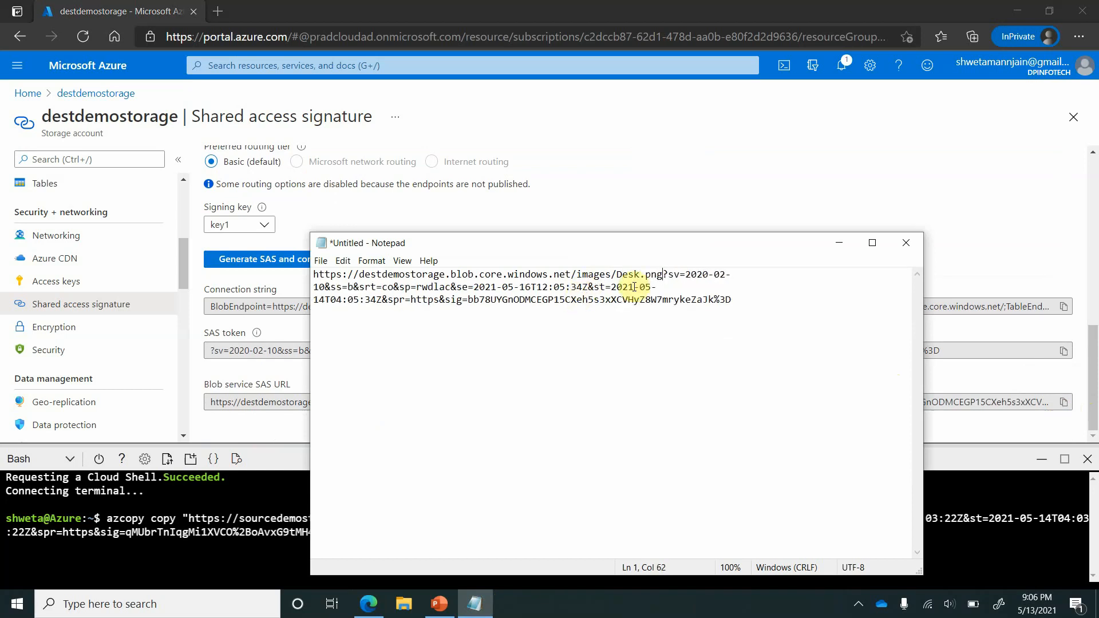
- Copy the destdemostorage SAS URL from Notepad into the azcopy copy command as the quoted destination and run the command in Cloud Shell
drag(735, 299, 280, 283)
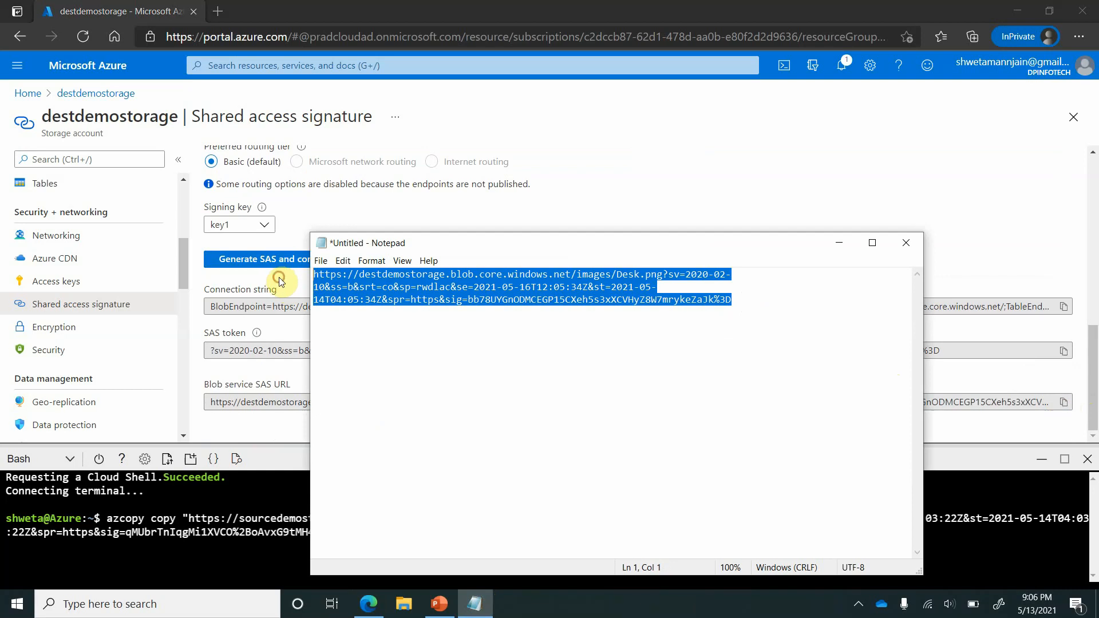
click(307, 297)
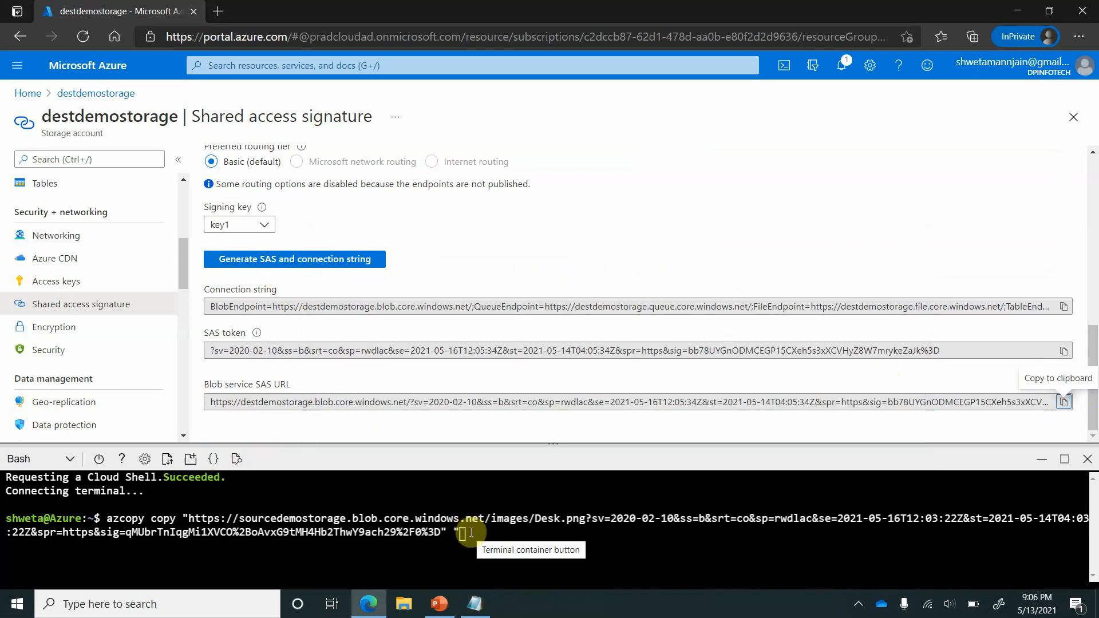
right_click(470, 531)
click(531, 335)
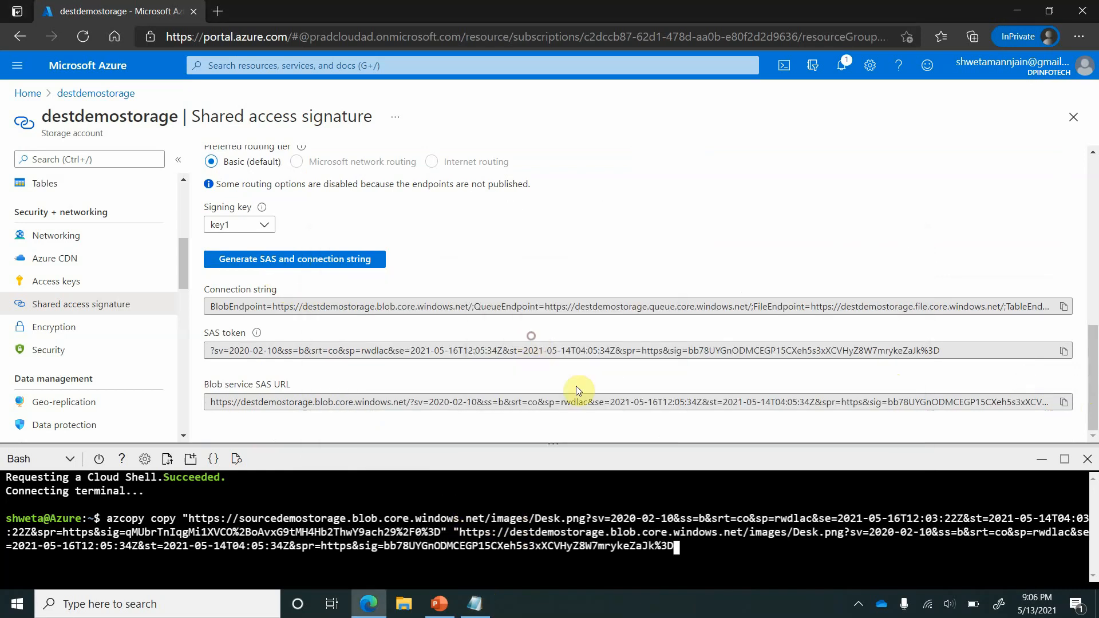
text(")
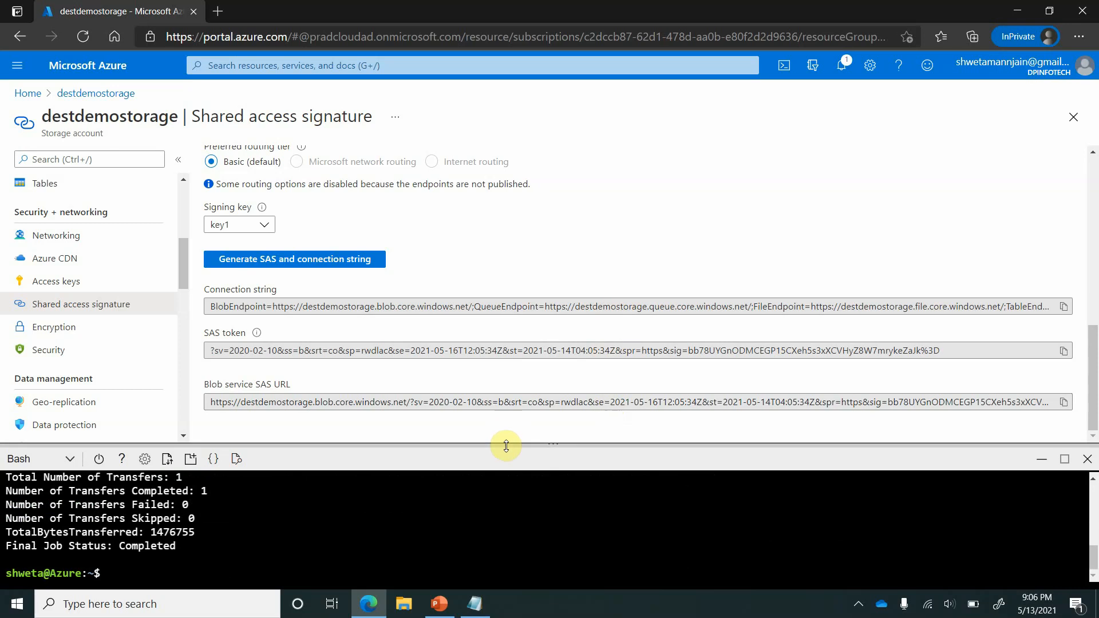
- Enlarge the Cloud Shell pane and review the file transfers and final job status in the AzCopy job summary
drag(506, 446, 505, 313)
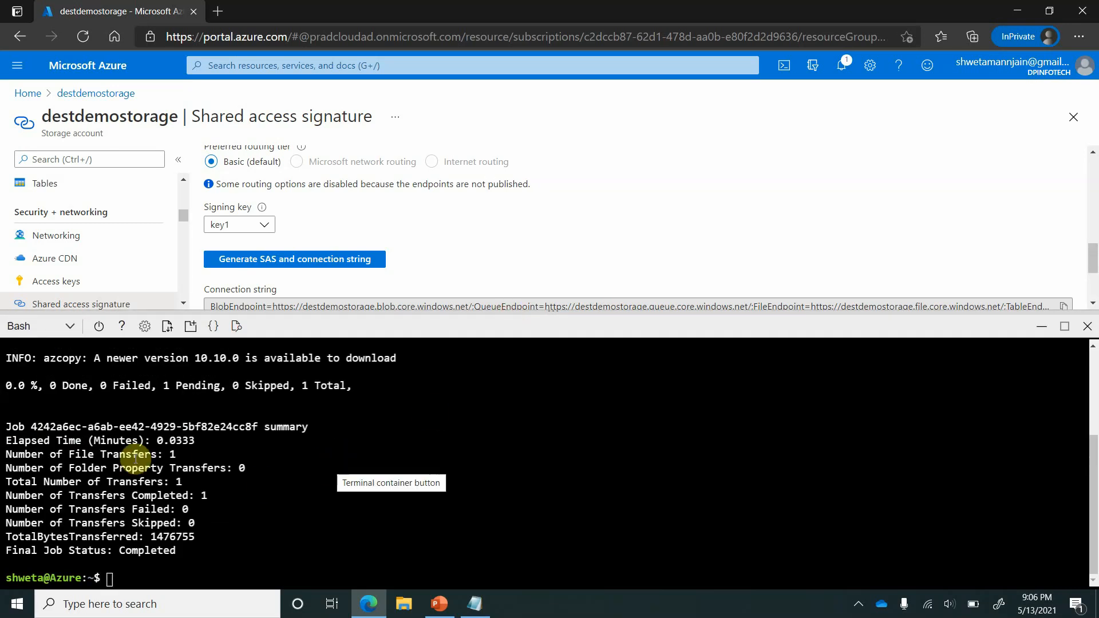
drag(19, 454, 176, 454)
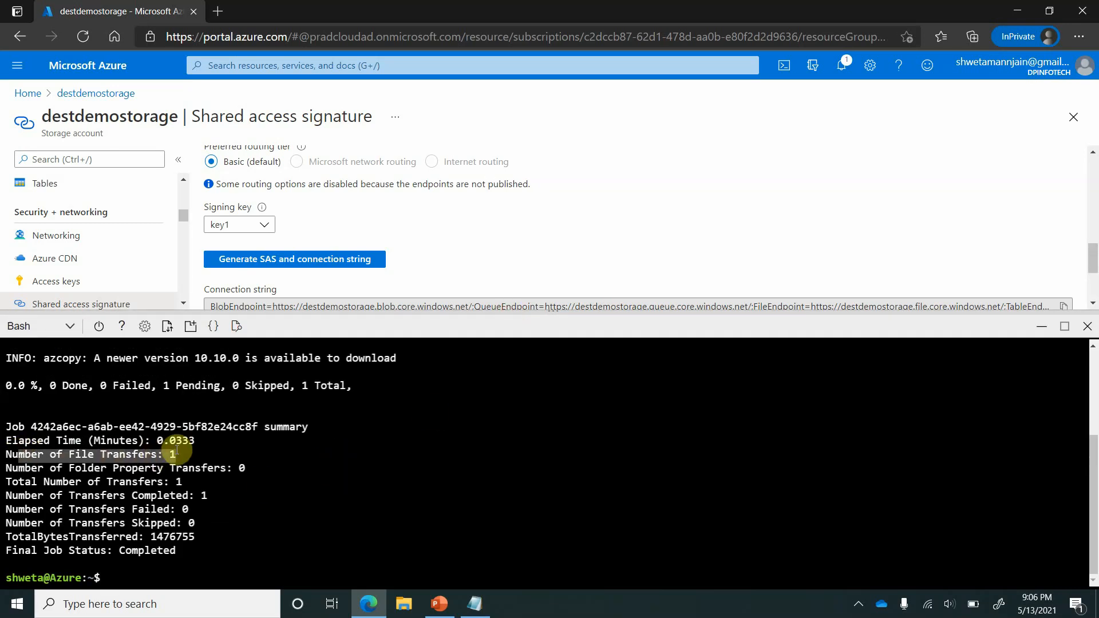
drag(69, 475, 175, 482)
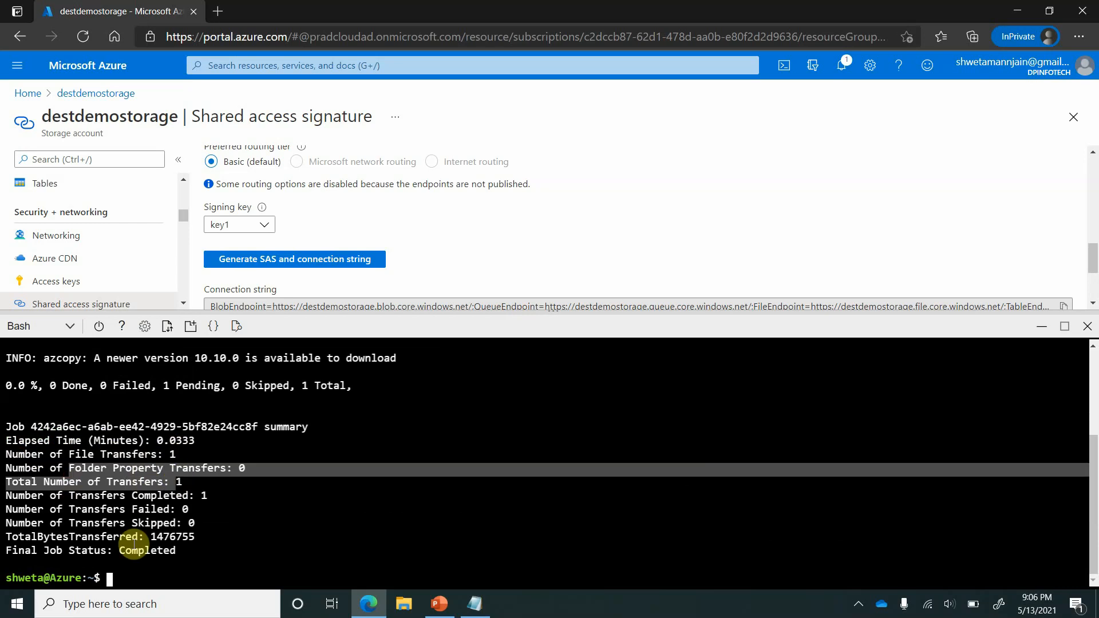
drag(113, 550, 189, 550)
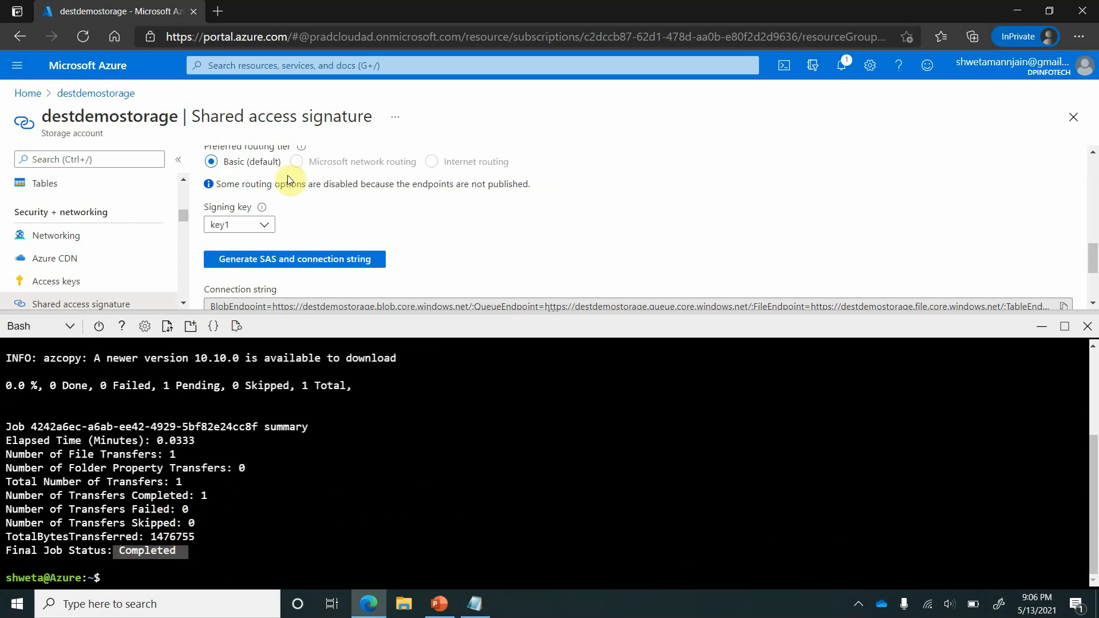
- Shrink the Cloud Shell pane and open the images container of destdemostorage to check for the copied Desk.png blob
click(103, 93)
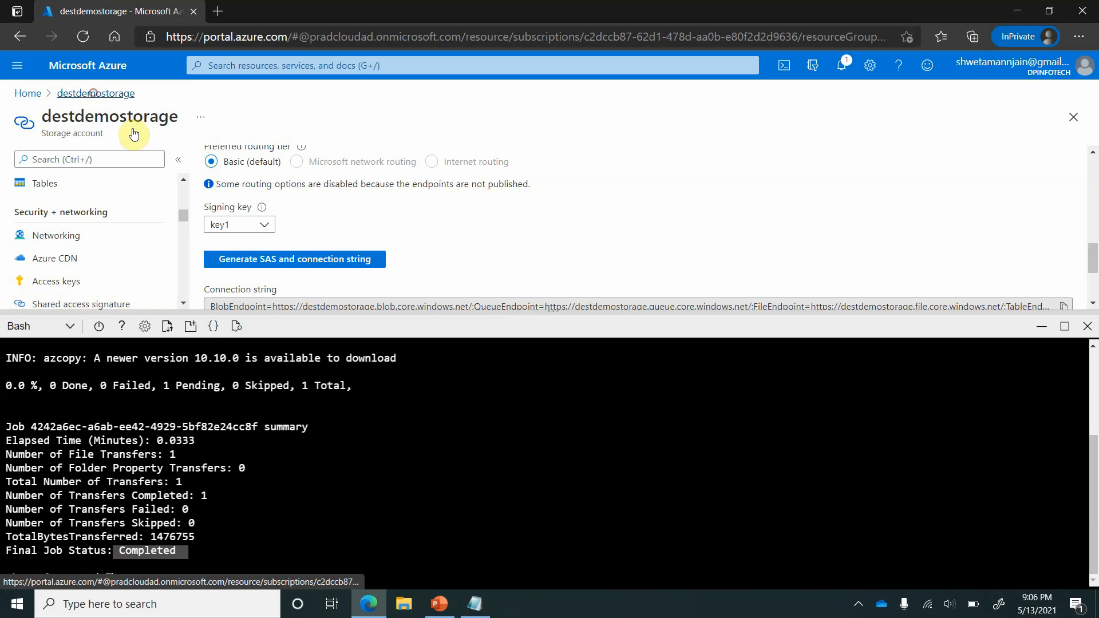
drag(392, 313, 404, 420)
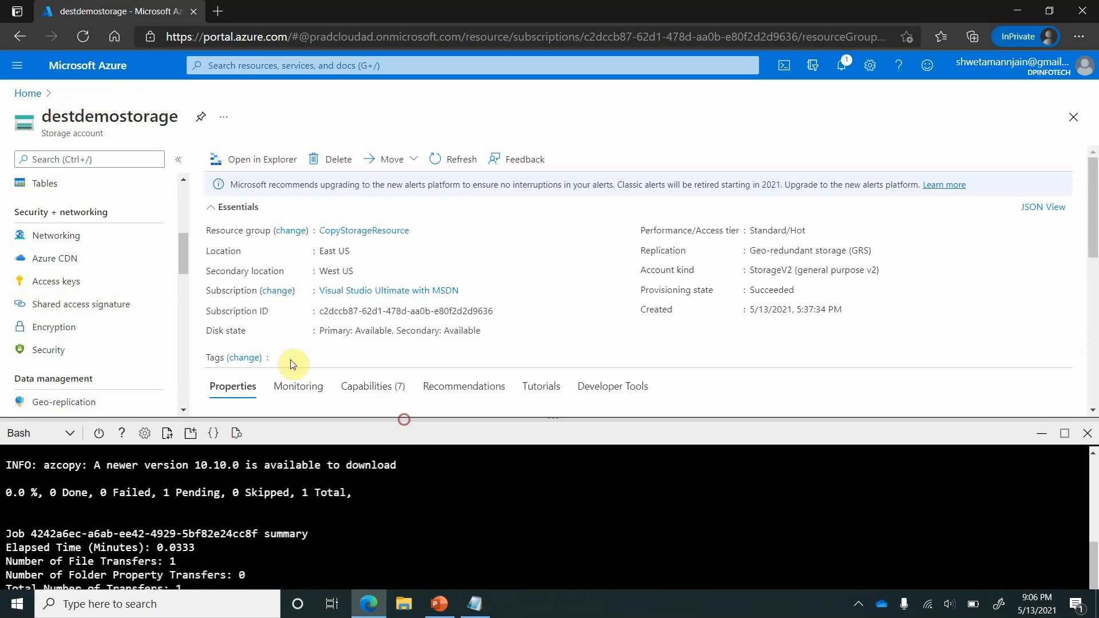
scroll(116, 315, down, 3)
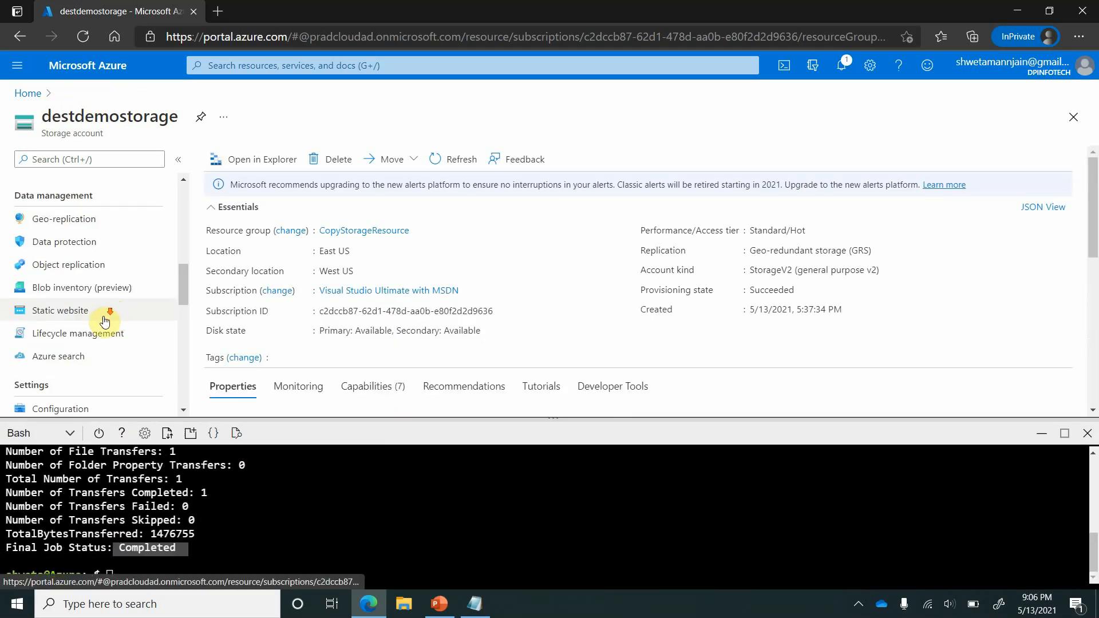
scroll(104, 322, down, 4)
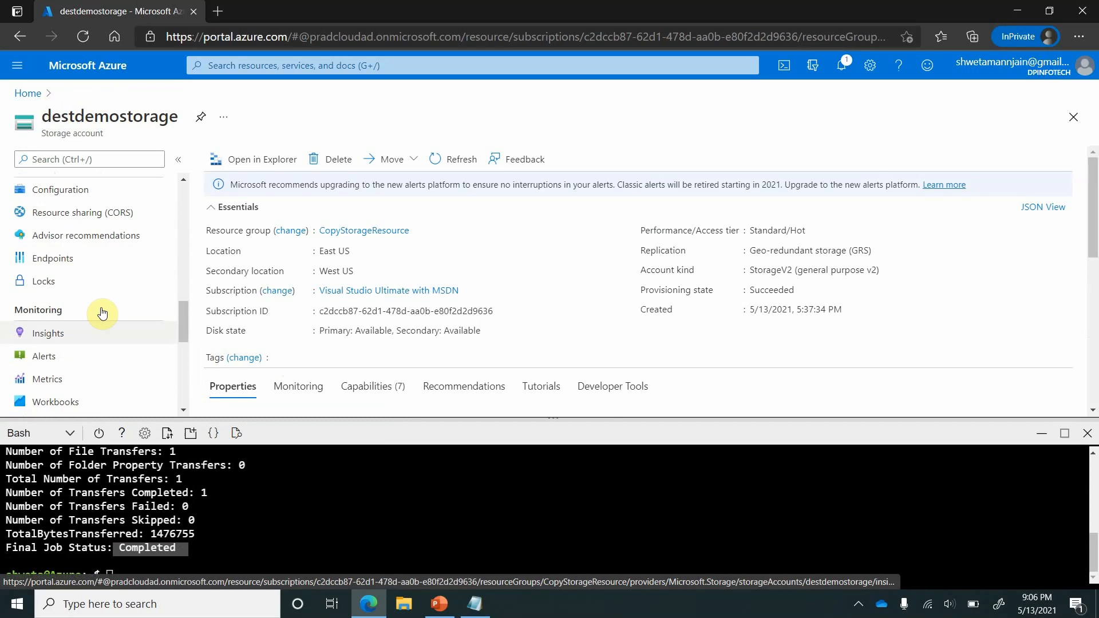
scroll(102, 313, up, 8)
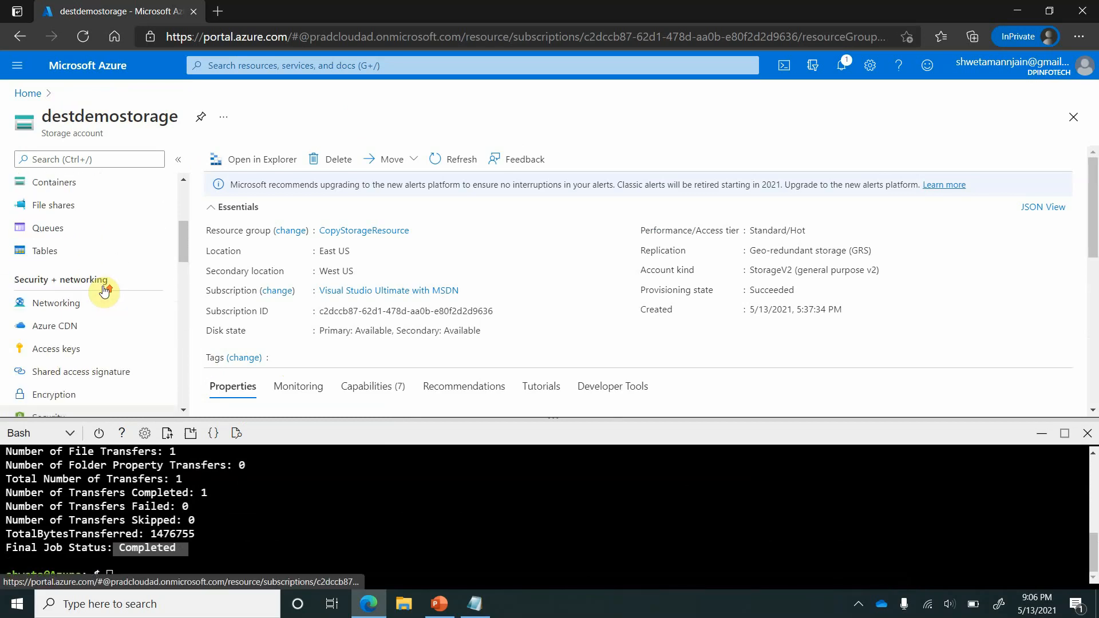
scroll(95, 281, up, 2)
click(86, 296)
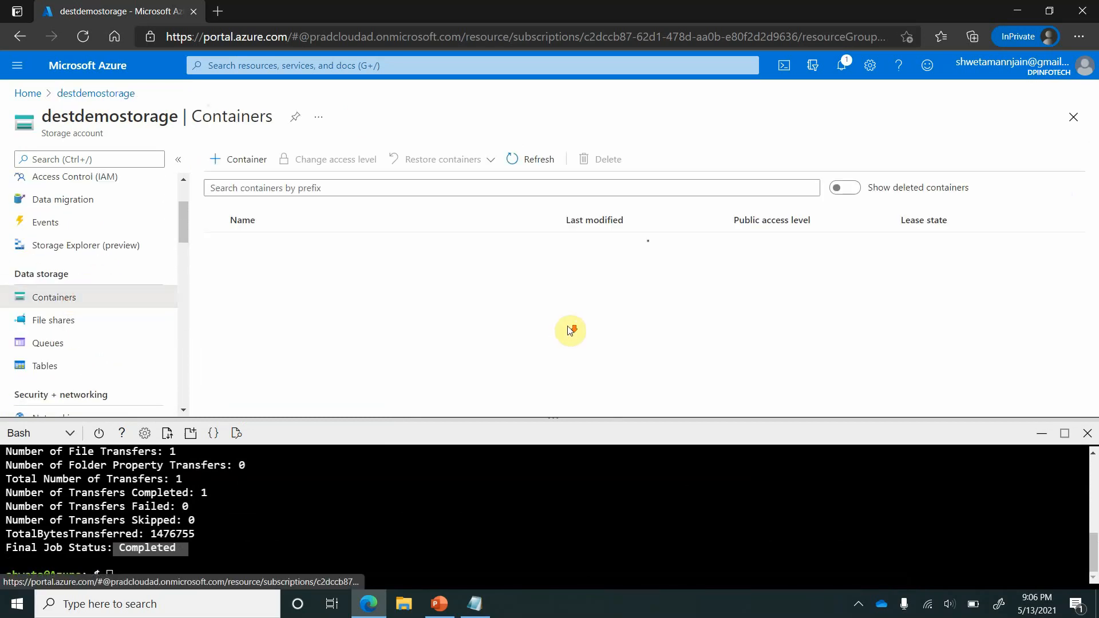
click(252, 267)
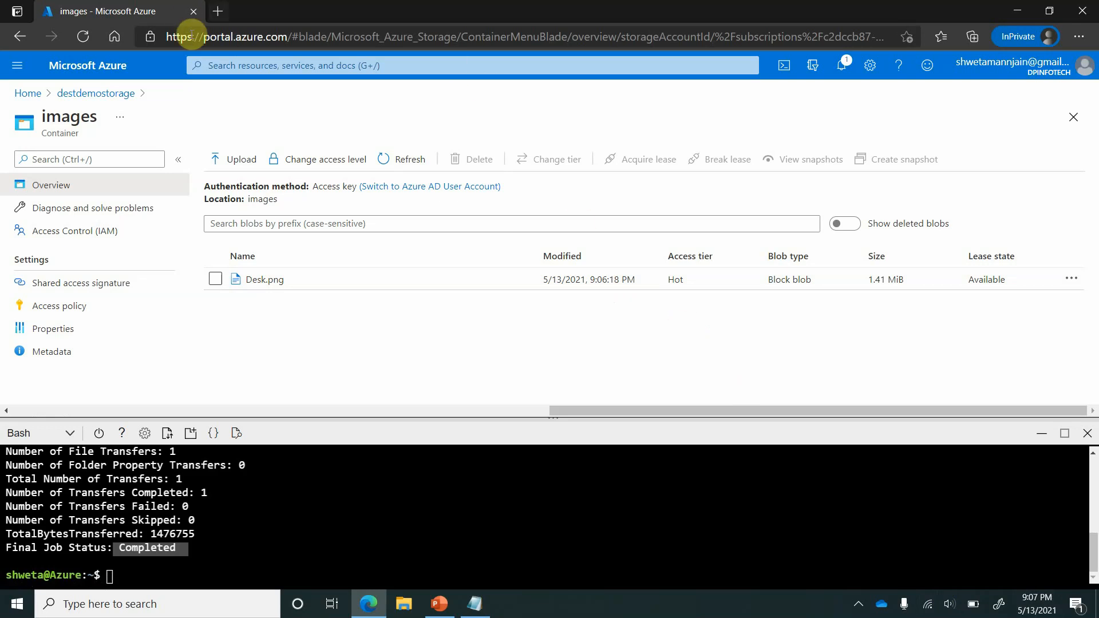
- Open aka.ms/azcopy in a new browser tab and examine the list of commands under Get command help
click(217, 12)
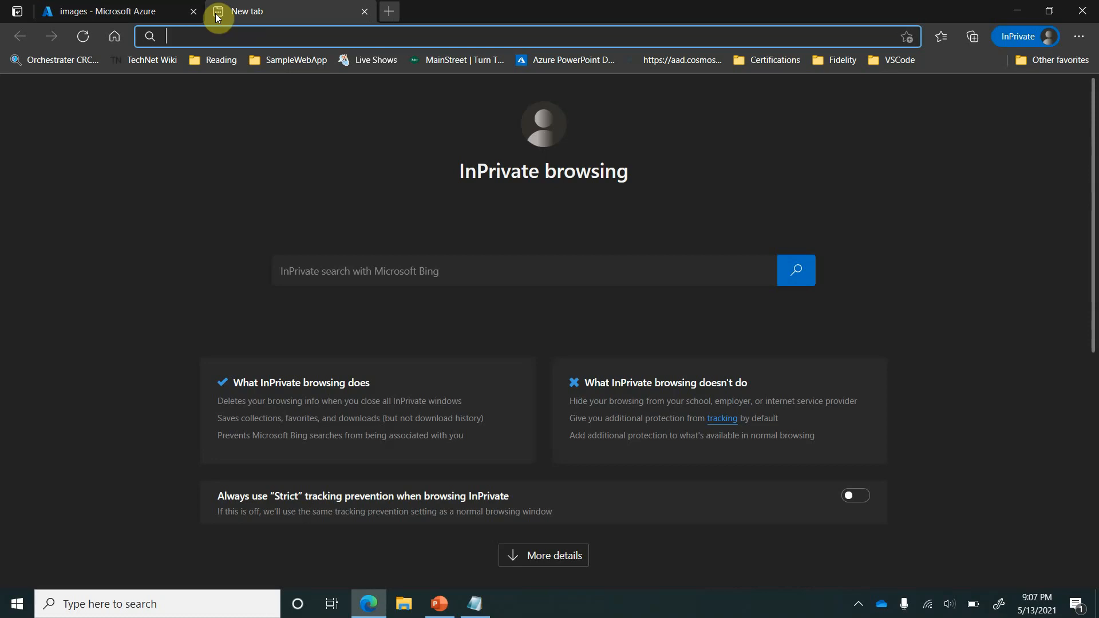
text(aka.ms/azcopy)
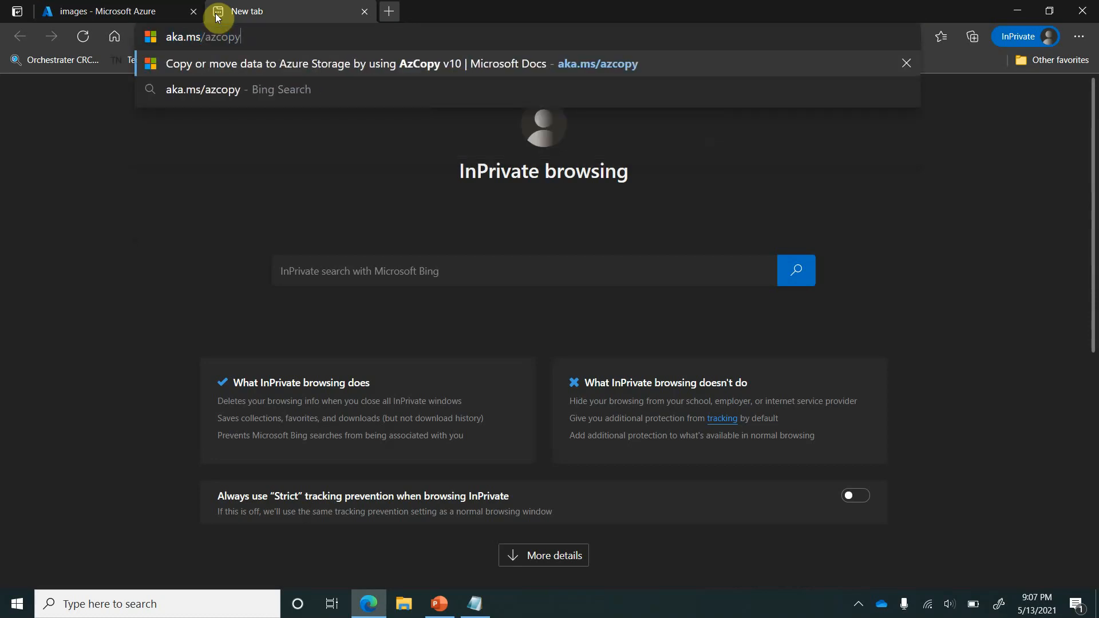
key(Return)
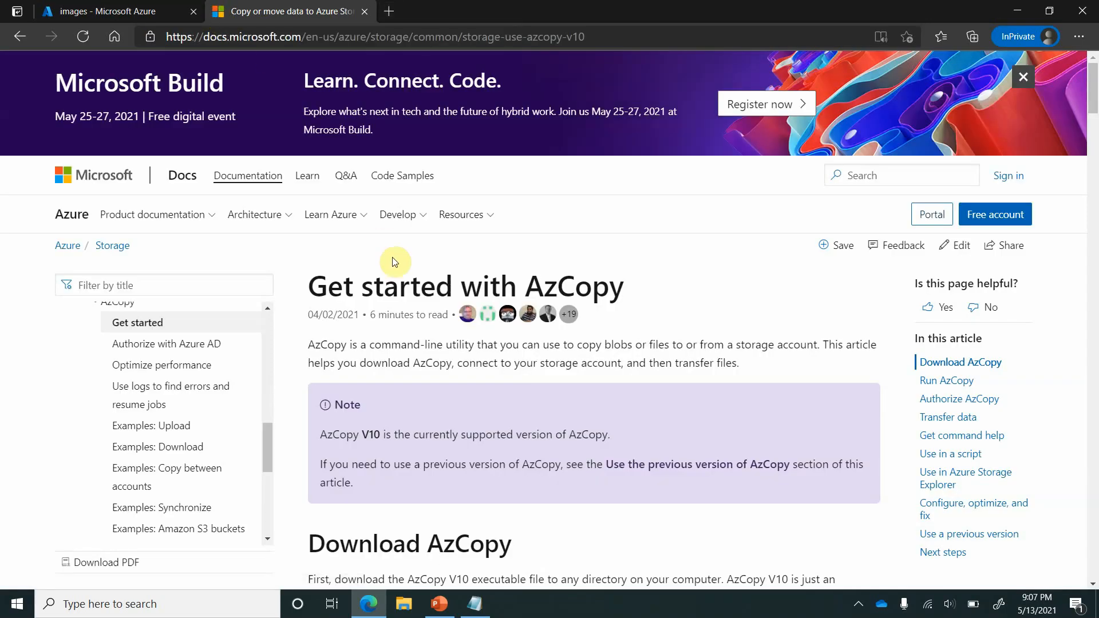
scroll(571, 363, down, 12)
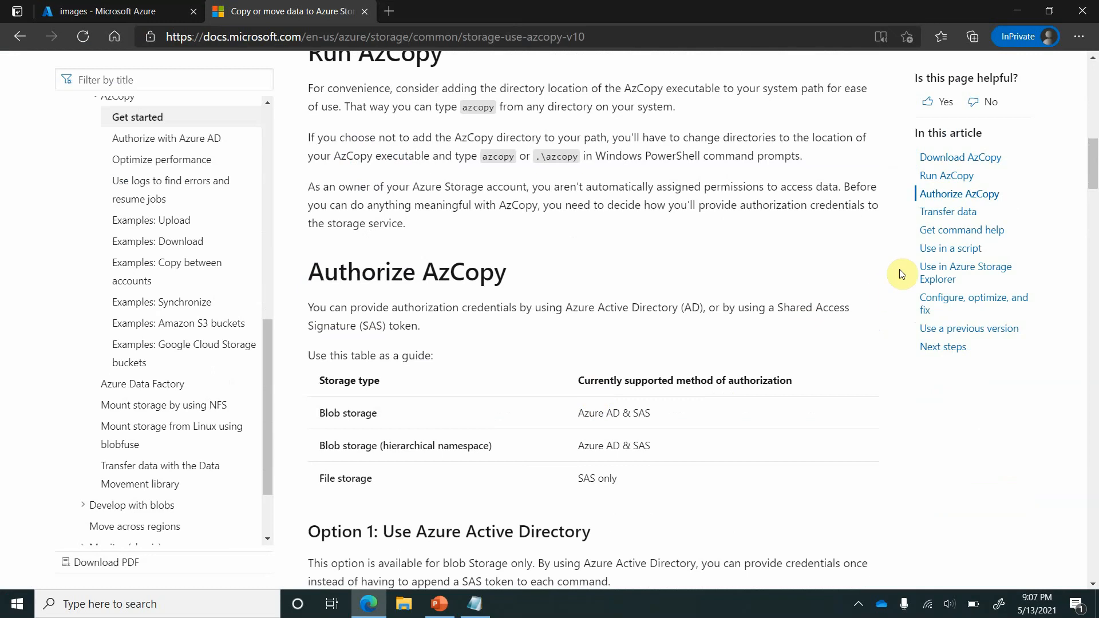
click(955, 230)
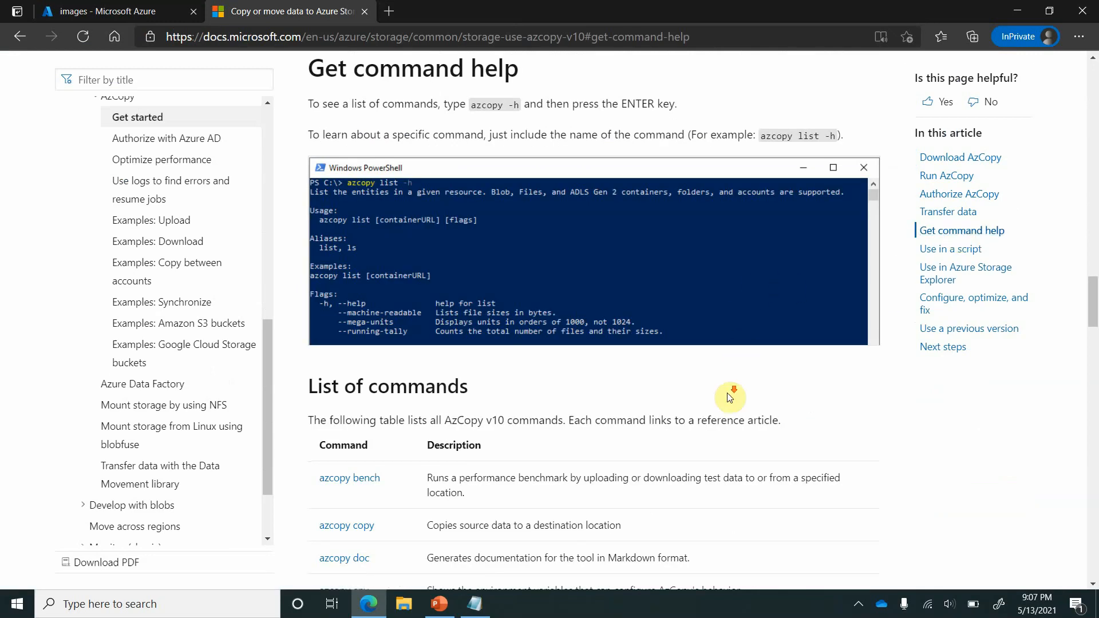
scroll(731, 396, down, 3)
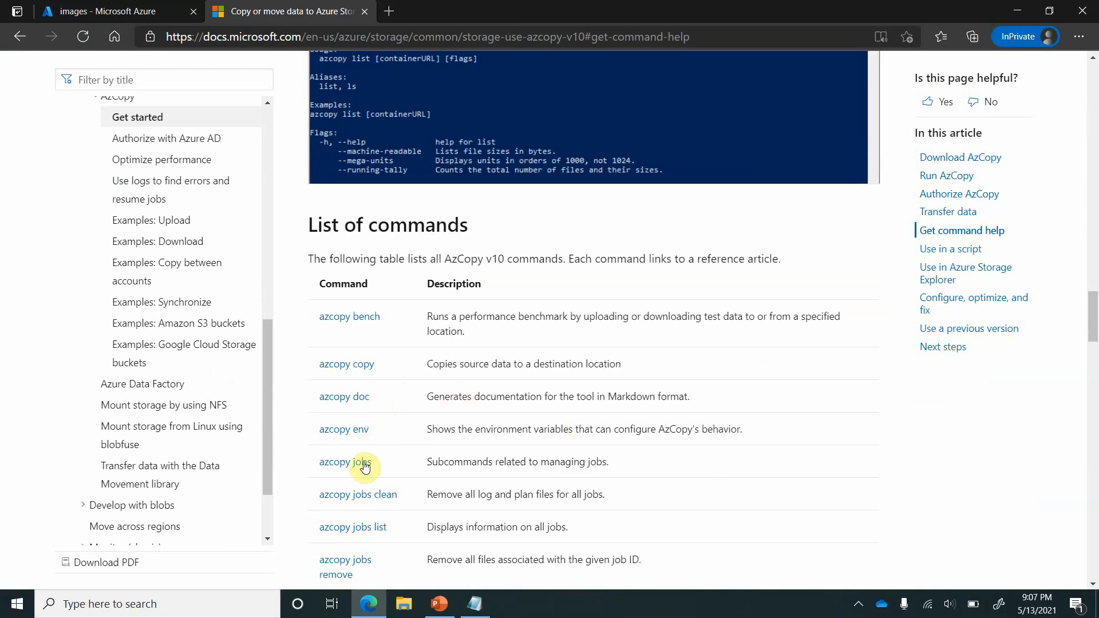
scroll(479, 478, down, 3)
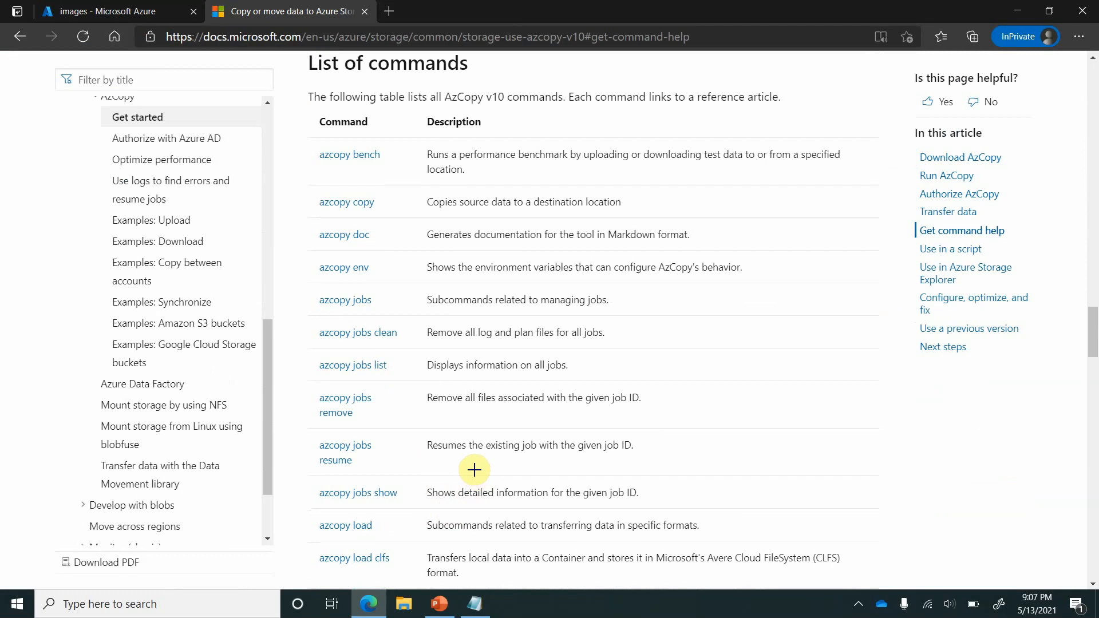
key(ctrl+shift+s)
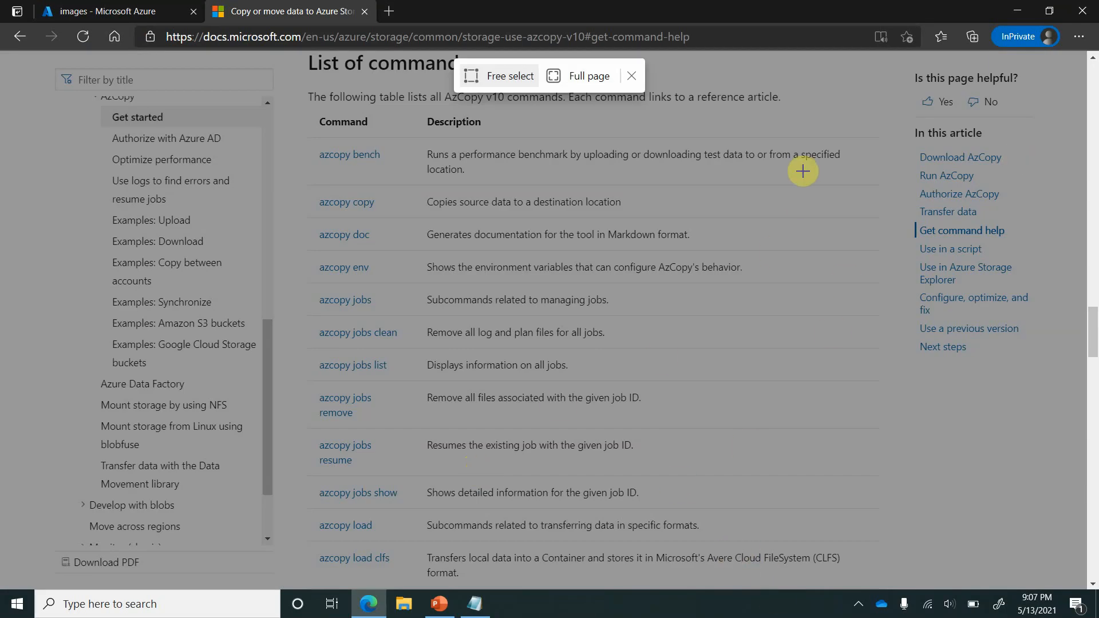
click(634, 82)
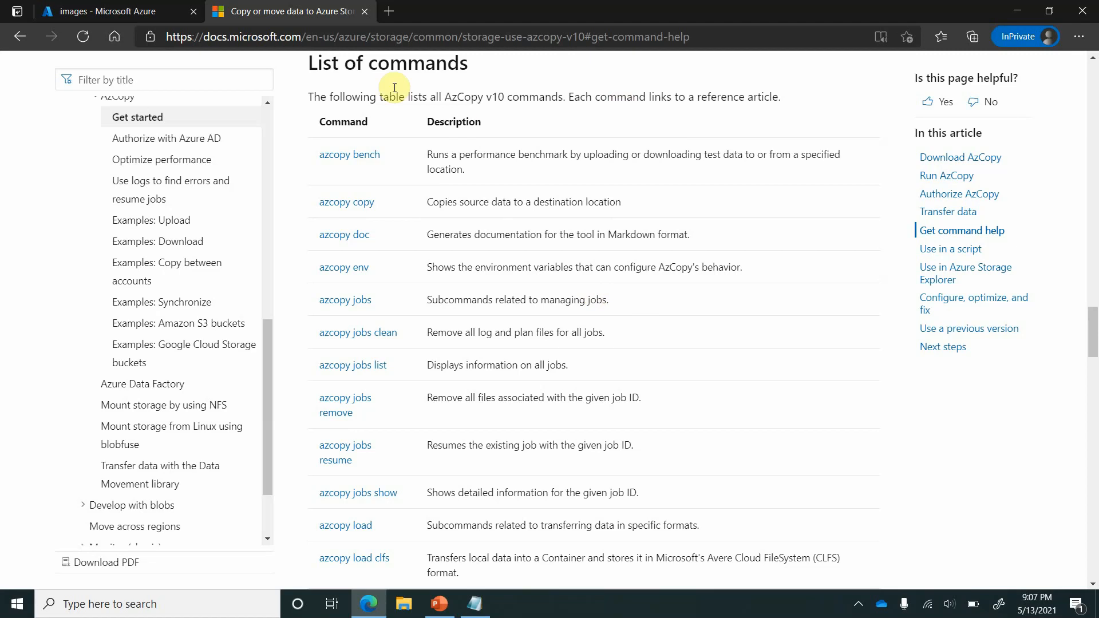
click(130, 12)
click(438, 347)
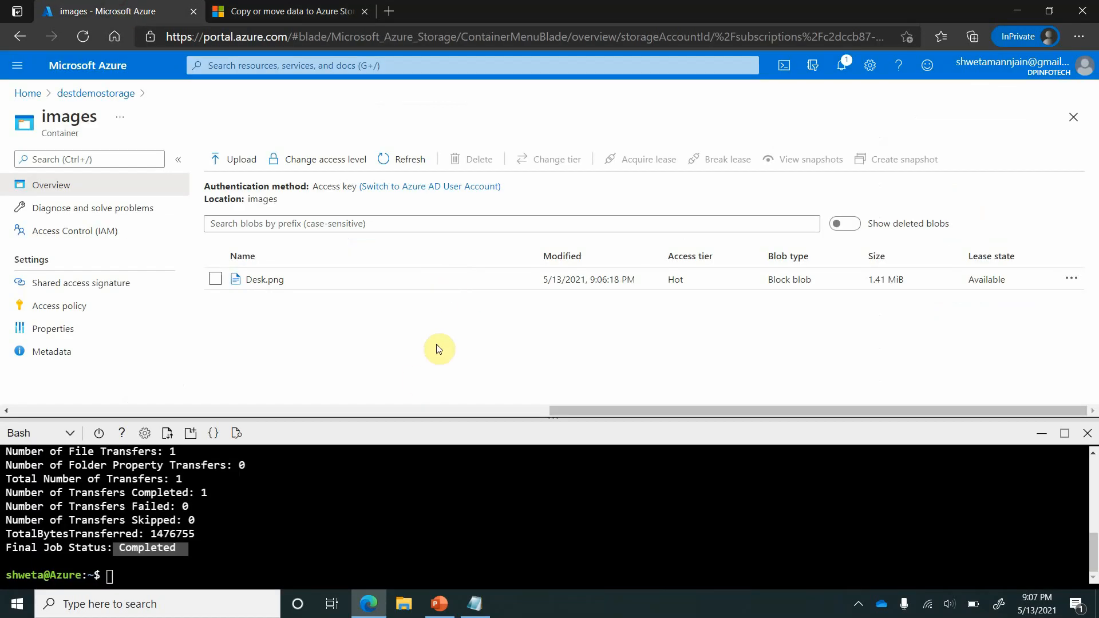
key(ctrl+shift+s)
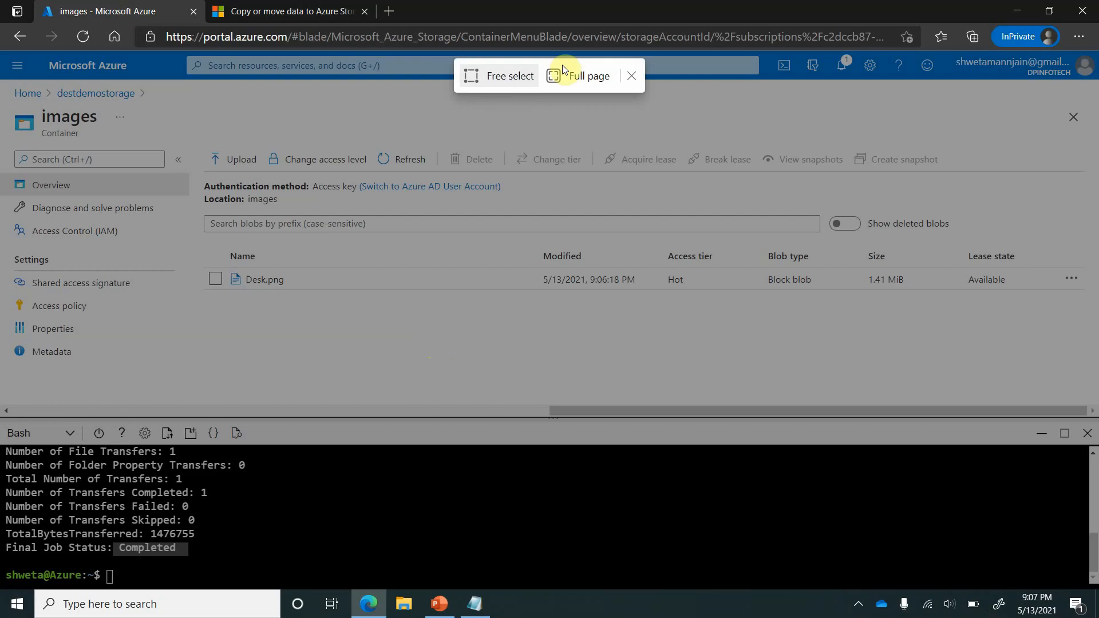
click(630, 76)
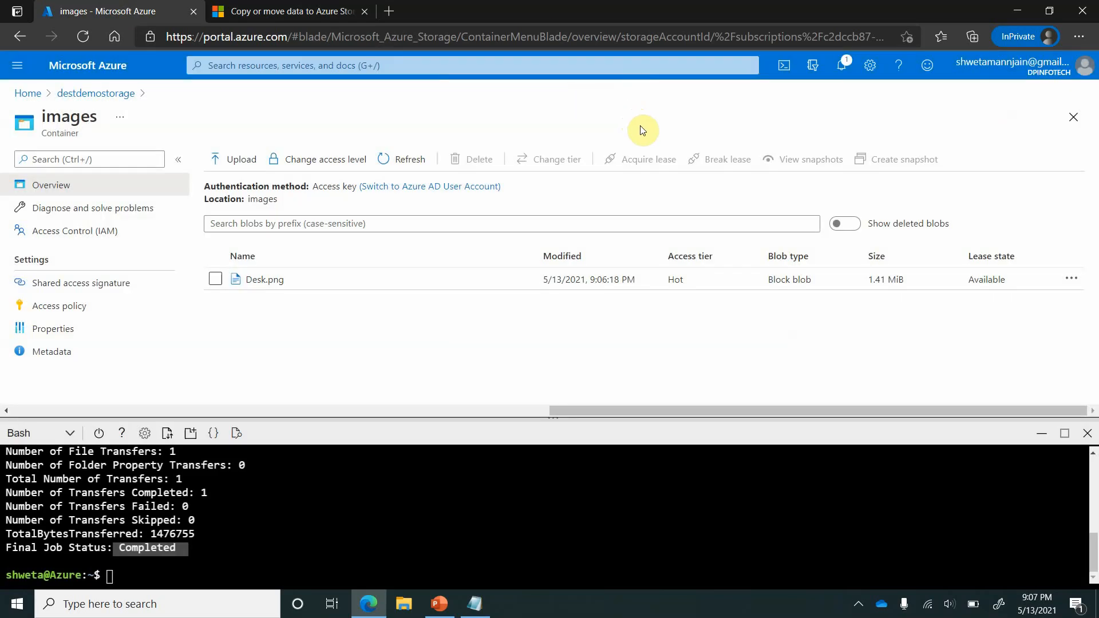
click(1017, 11)
click(860, 607)
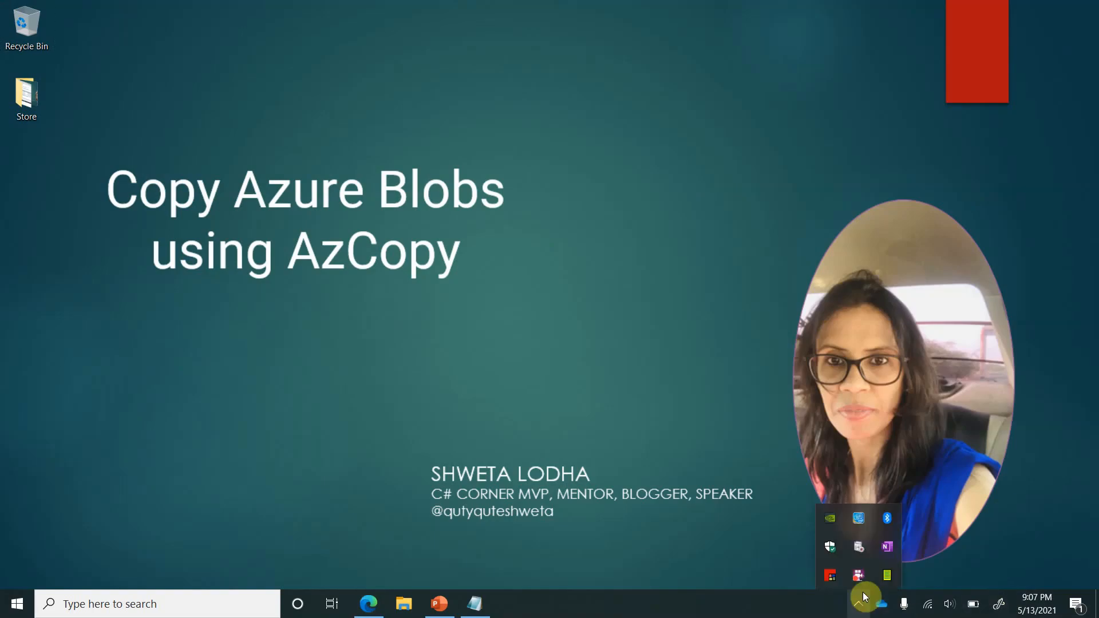
click(859, 576)
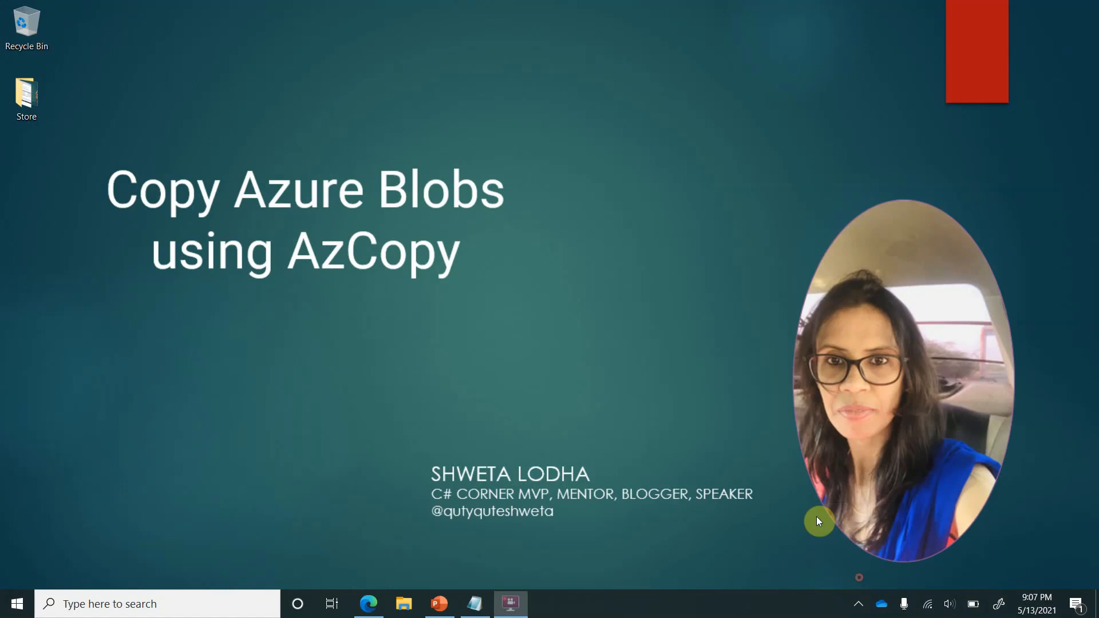